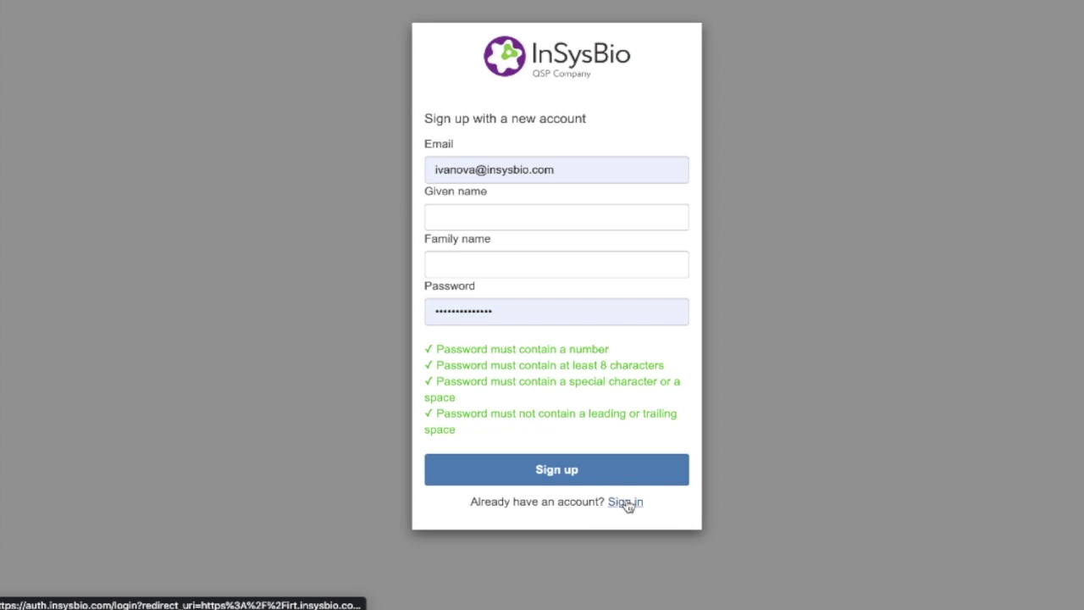
Sign in with the existing account and open the latest version of IRT 3
{"action": "left_click", "coordinate": [625, 503]}
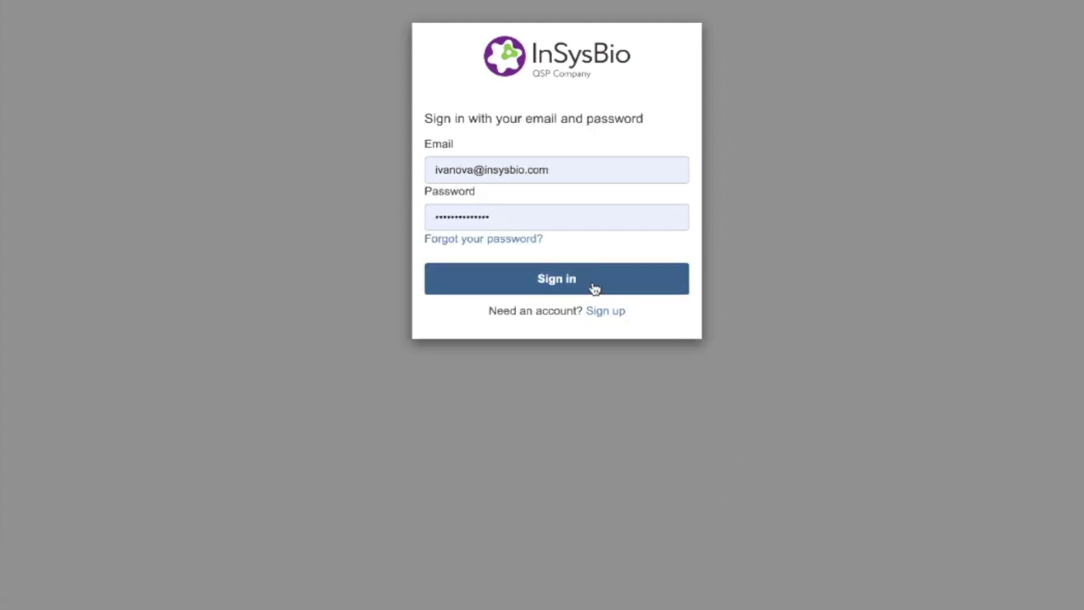
{"action": "left_click", "coordinate": [592, 290]}
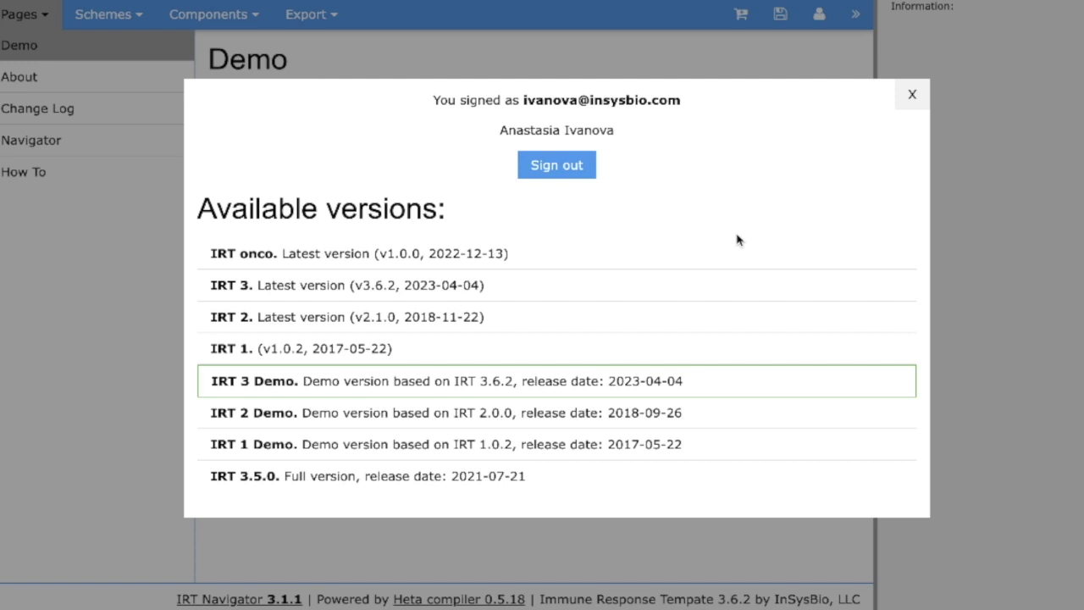
{"action": "left_click", "coordinate": [588, 286]}
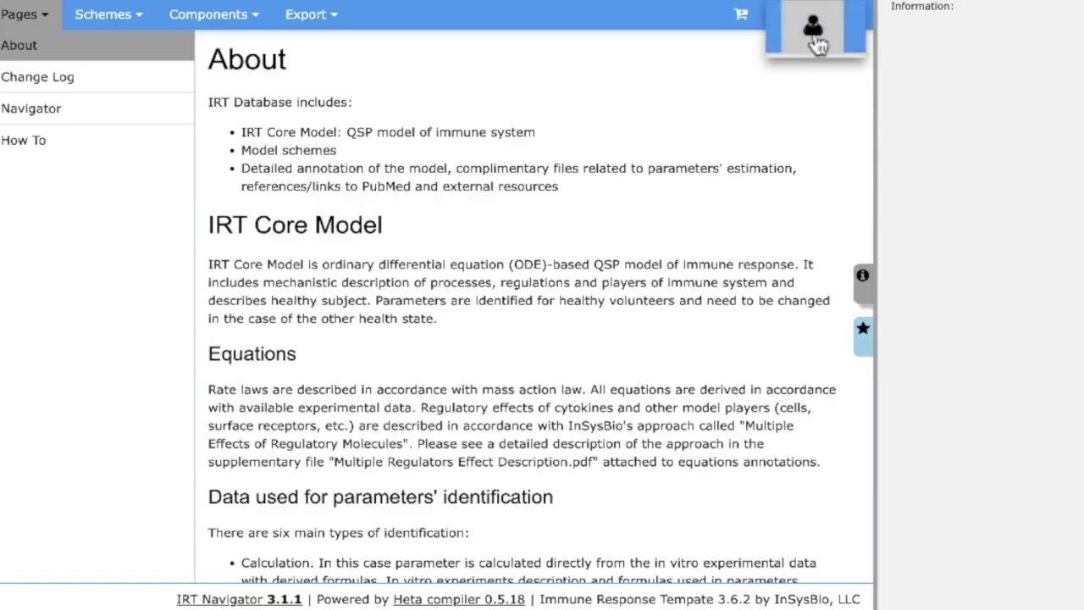
Switch the database to the IRT 3 Demo version
{"action": "left_click", "coordinate": [818, 17]}
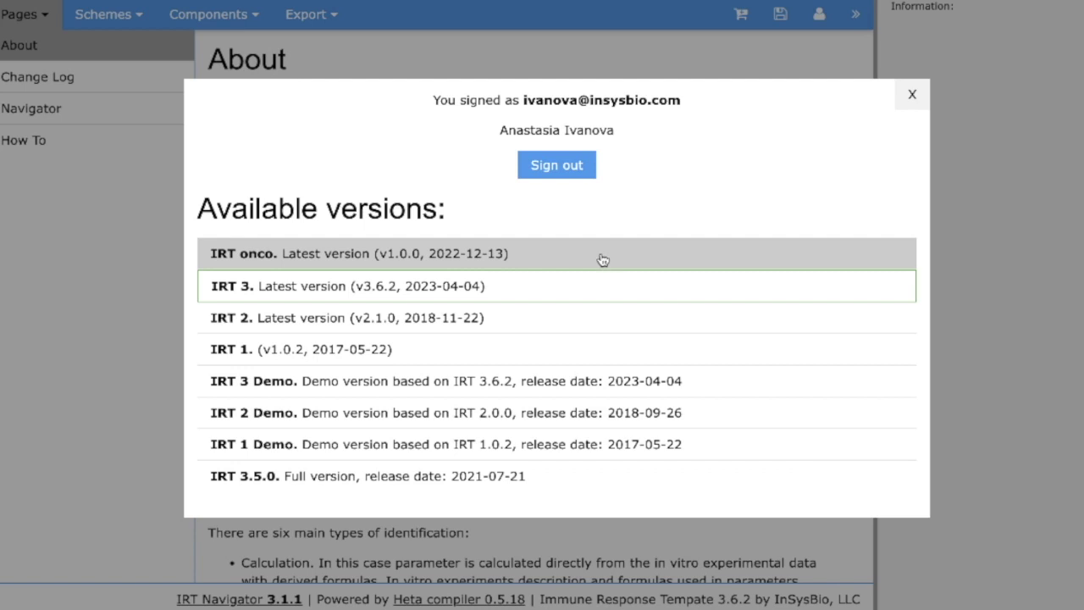
{"action": "left_click", "coordinate": [612, 383]}
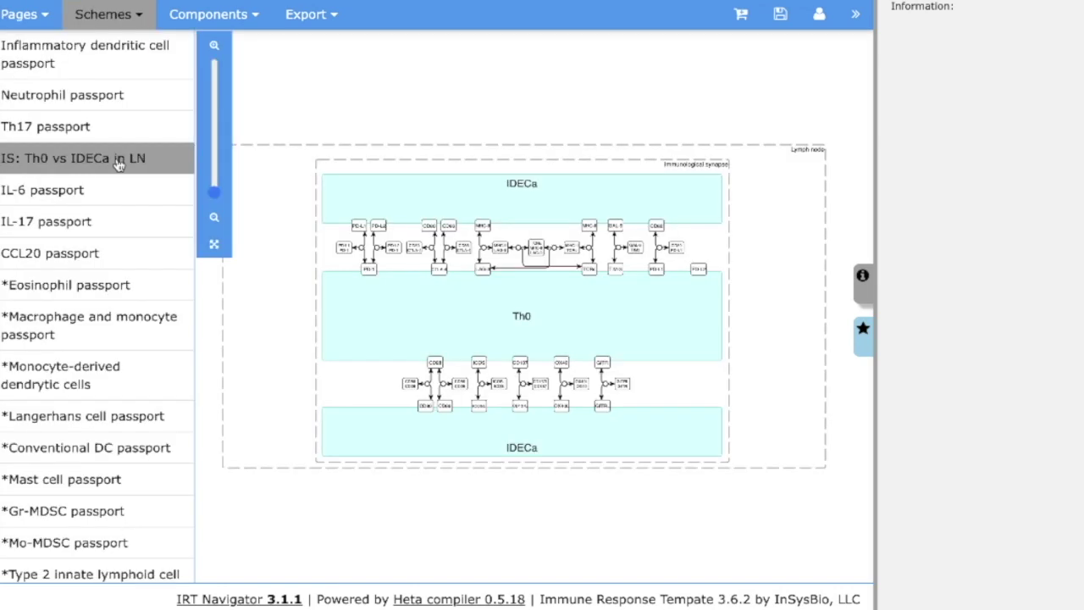
Look through the Th17, neutrophil and inflammatory dendritic cell passport schemes
{"action": "left_click", "coordinate": [121, 119]}
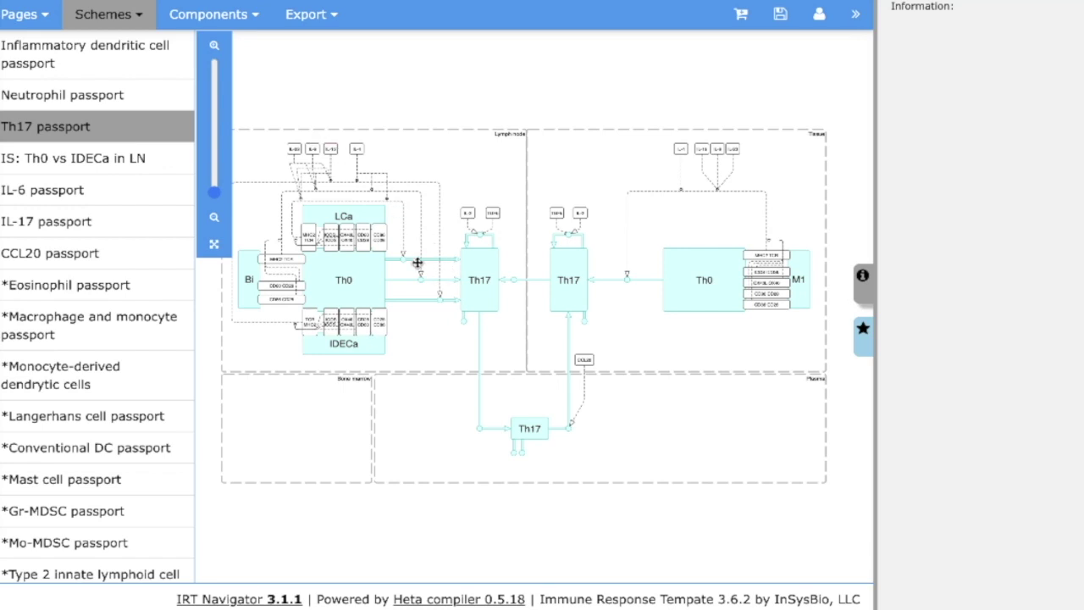
{"action": "left_click", "coordinate": [88, 96]}
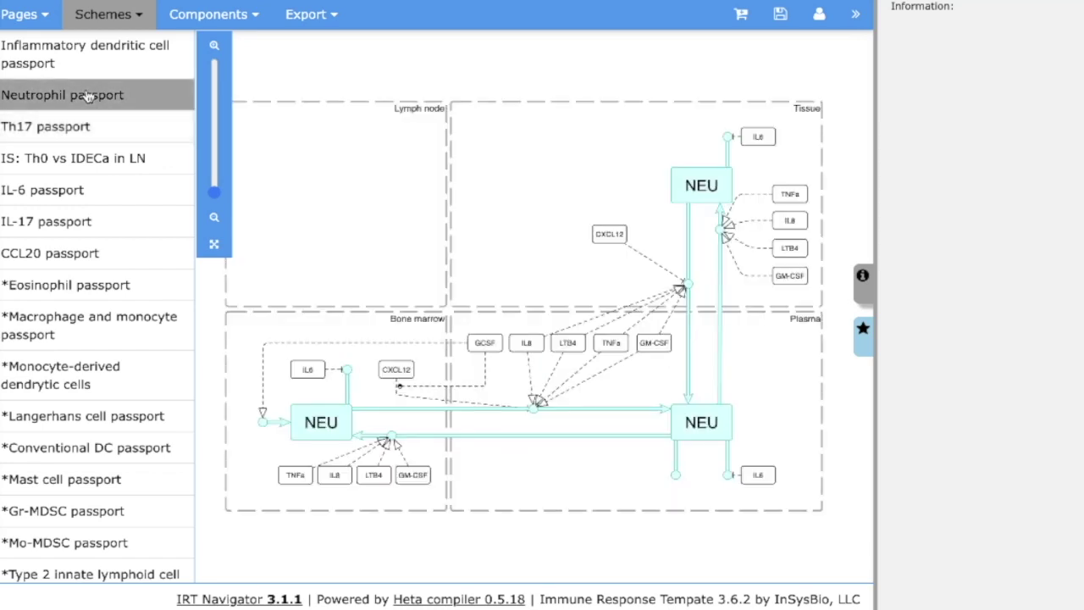
{"action": "left_click", "coordinate": [96, 66]}
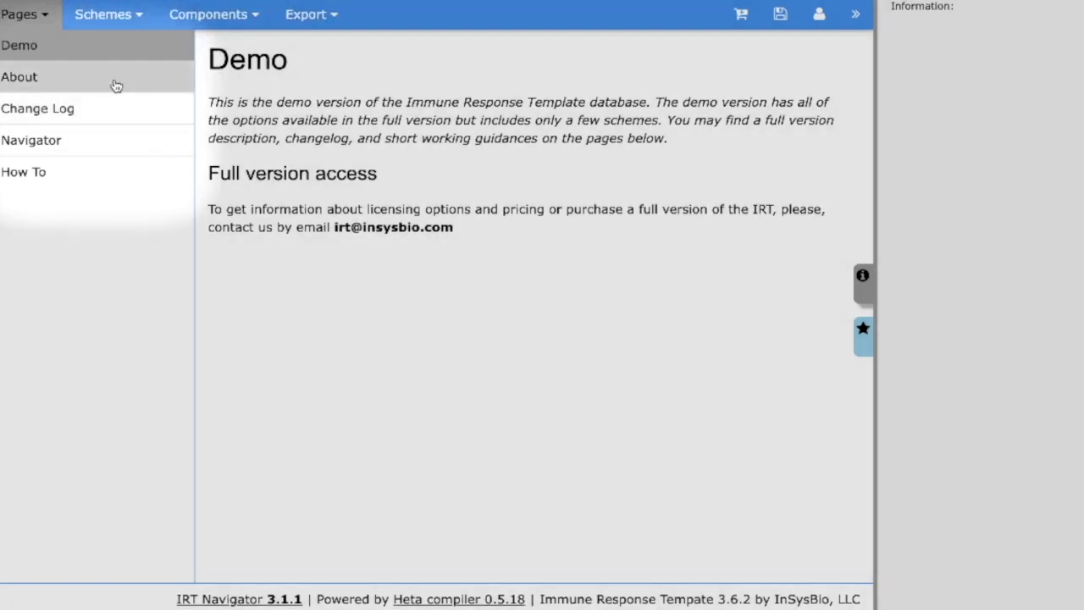
Look through the About, Change Log, Navigator and How To pages of the demo database
{"action": "left_click", "coordinate": [115, 84]}
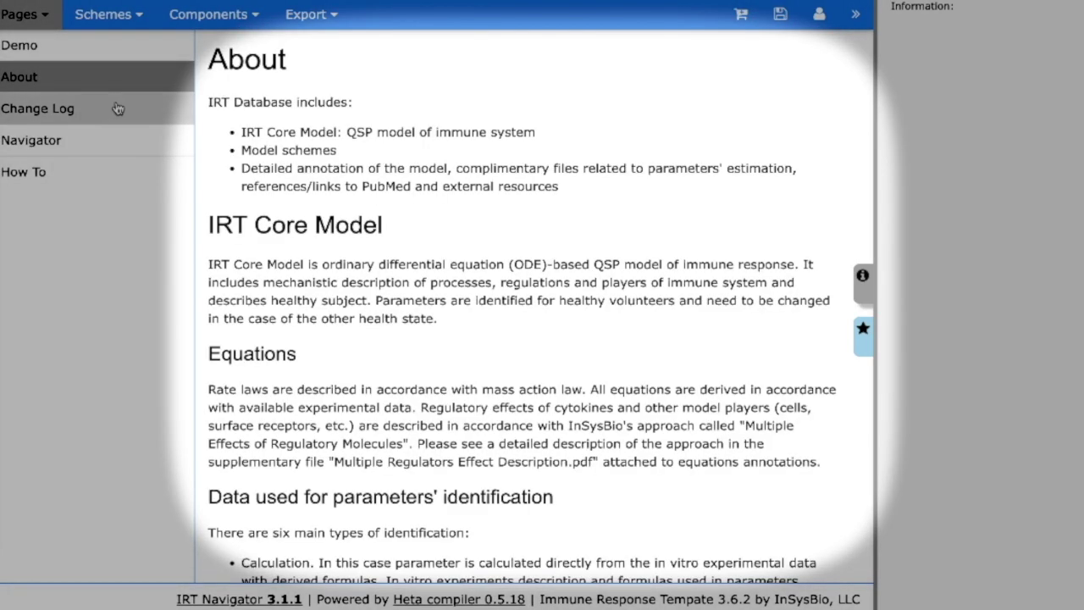
{"action": "left_click", "coordinate": [118, 109]}
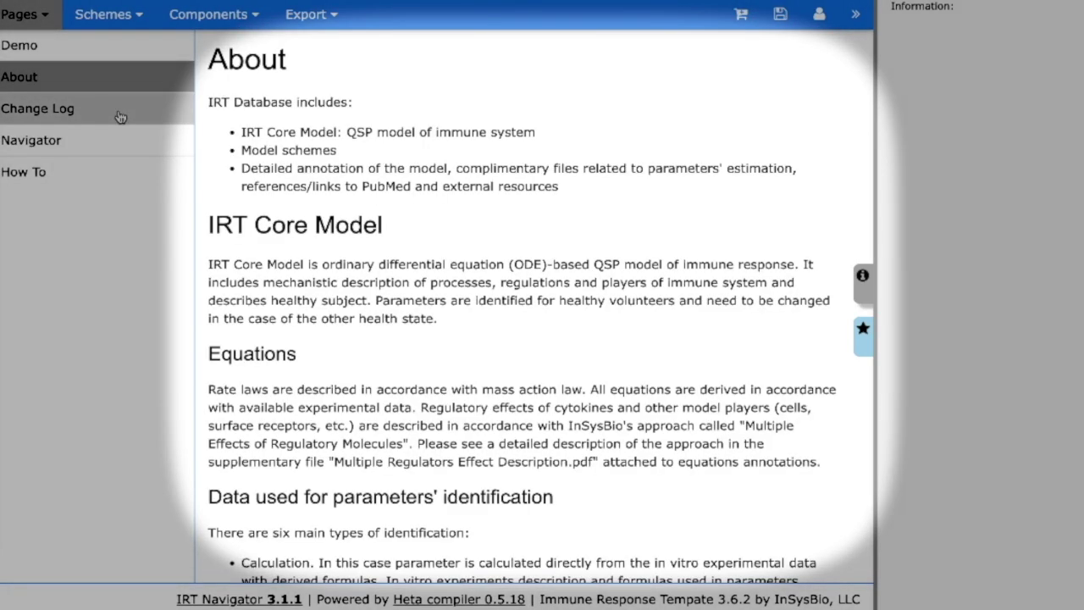
{"action": "left_click", "coordinate": [119, 144]}
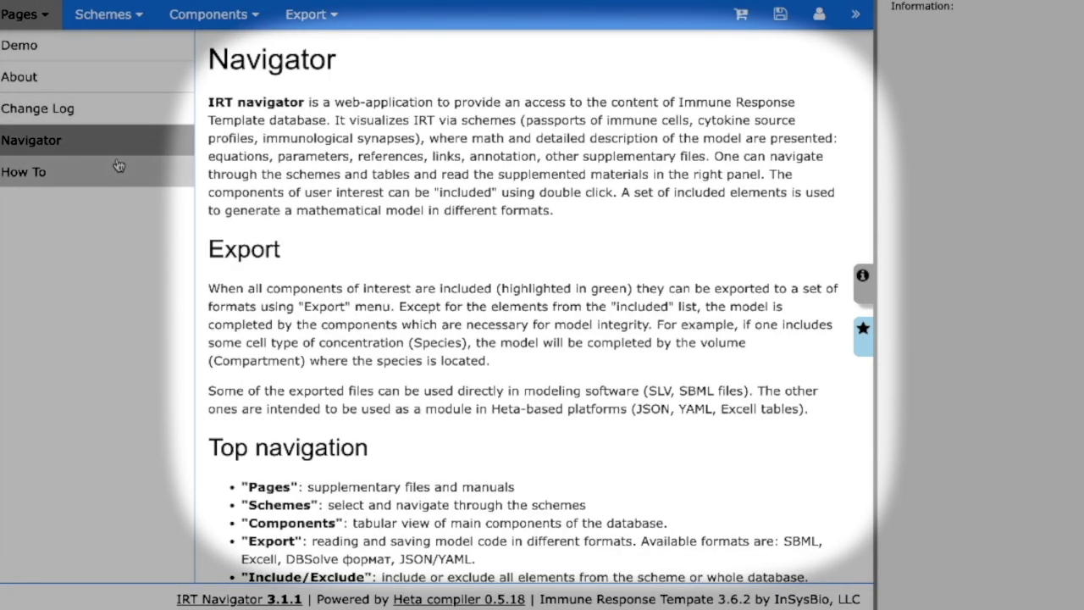
{"action": "left_click", "coordinate": [119, 166]}
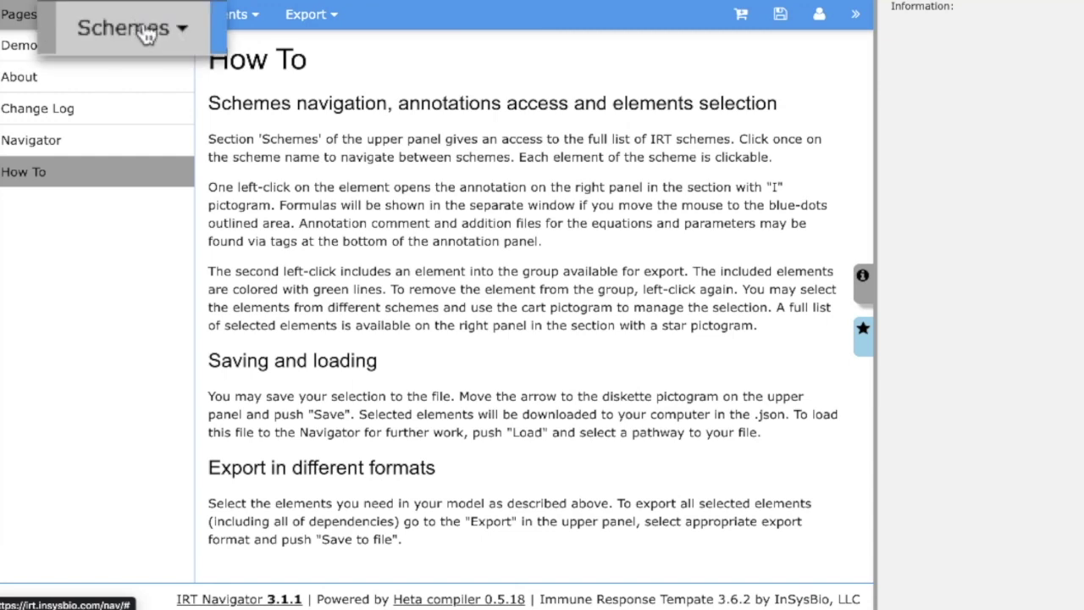
View the neutrophil and Th17 passport schemes and check the description of Th0 cells in the lymph node
{"action": "left_click", "coordinate": [117, 16]}
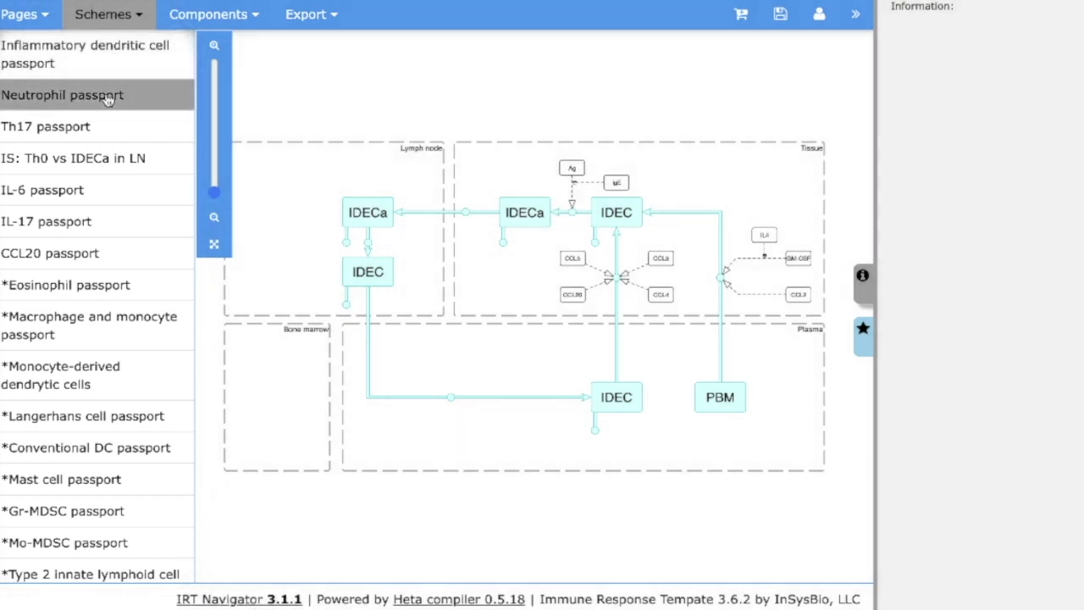
{"action": "left_click", "coordinate": [107, 99]}
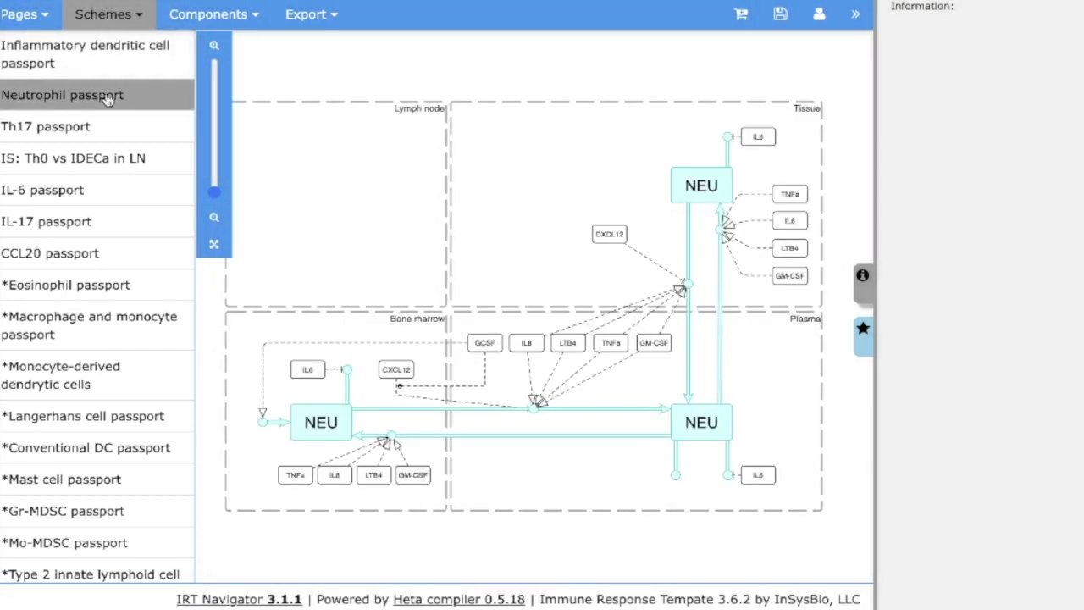
{"action": "left_click", "coordinate": [107, 125]}
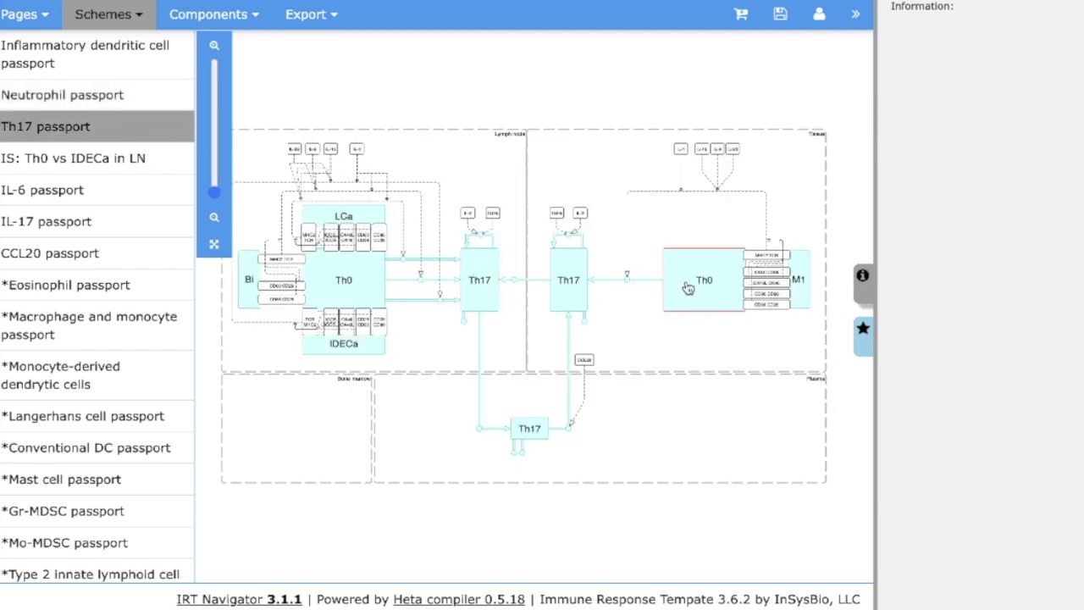
{"action": "mouse_move", "coordinate": [356, 295]}
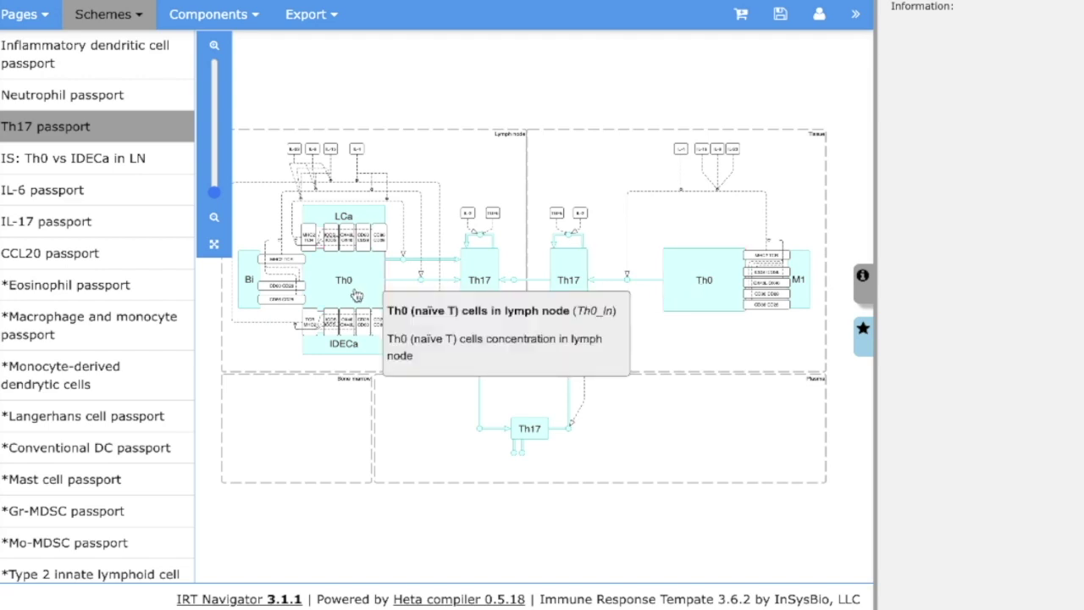
In the IS: Th0 vs IDECa in LN scheme, view the annotations of the TCRc:MHC-II:LAG3 complex and MHC-II on IDECa
{"action": "left_click", "coordinate": [120, 165]}
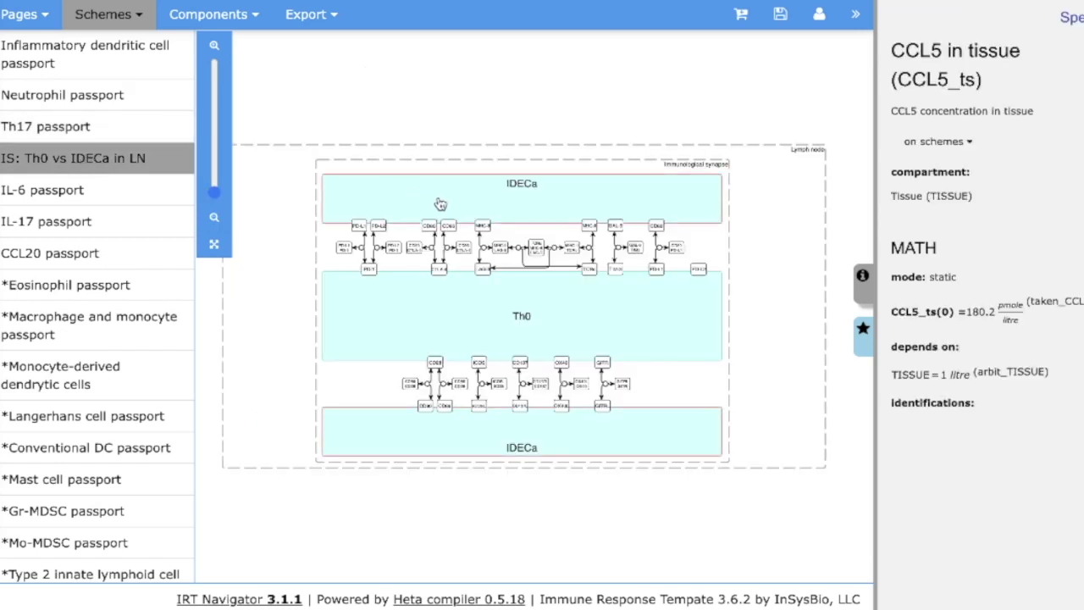
{"action": "left_click", "coordinate": [529, 251]}
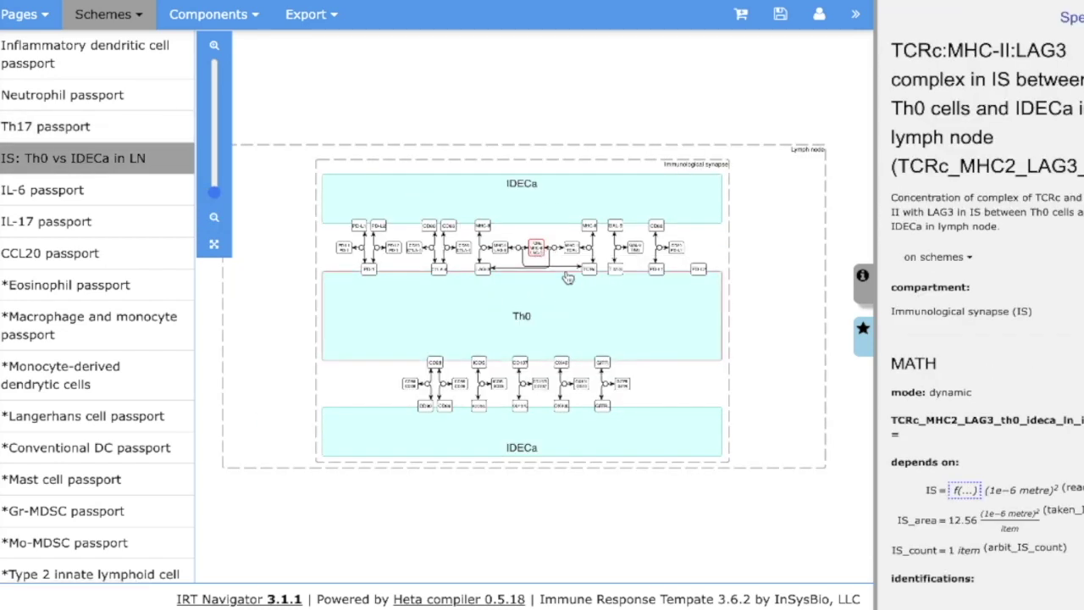
{"action": "left_click", "coordinate": [483, 225]}
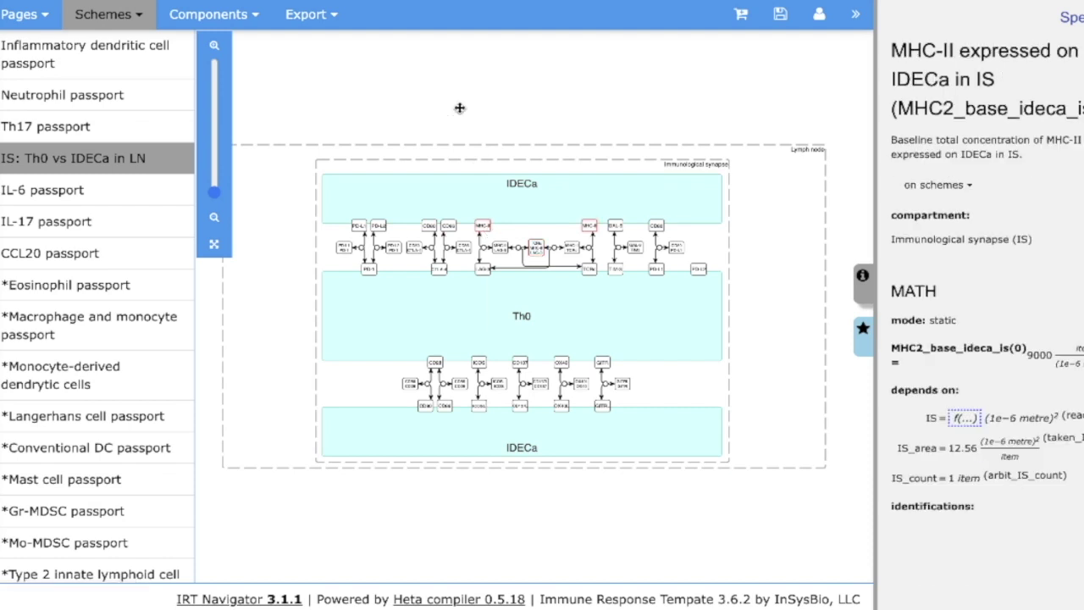
View the IL-6, IL-17 and CCL20 passport schemes
{"action": "left_click", "coordinate": [141, 182]}
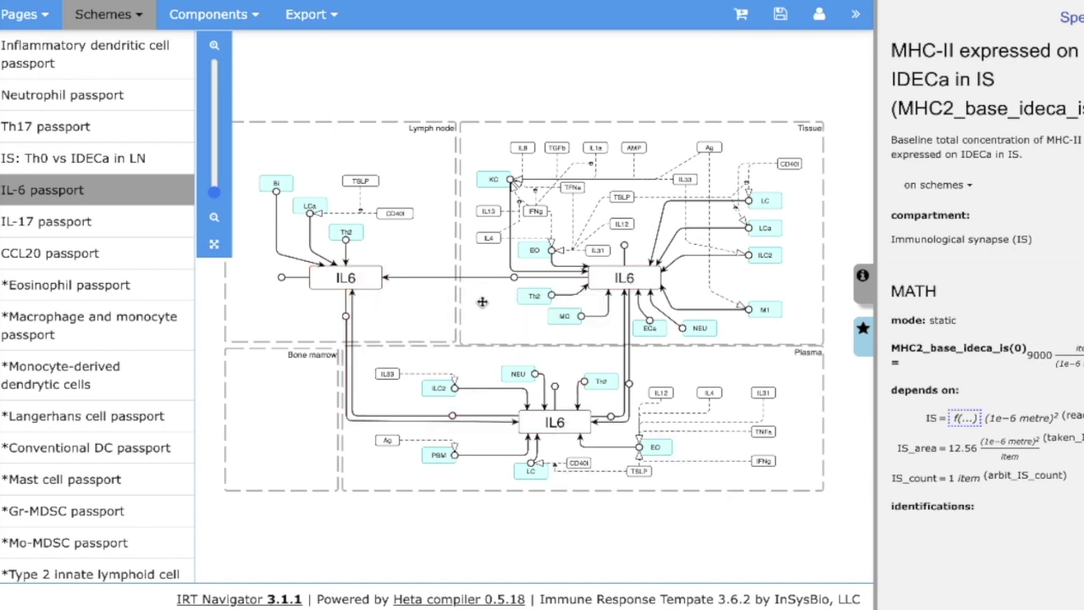
{"action": "left_click", "coordinate": [78, 225]}
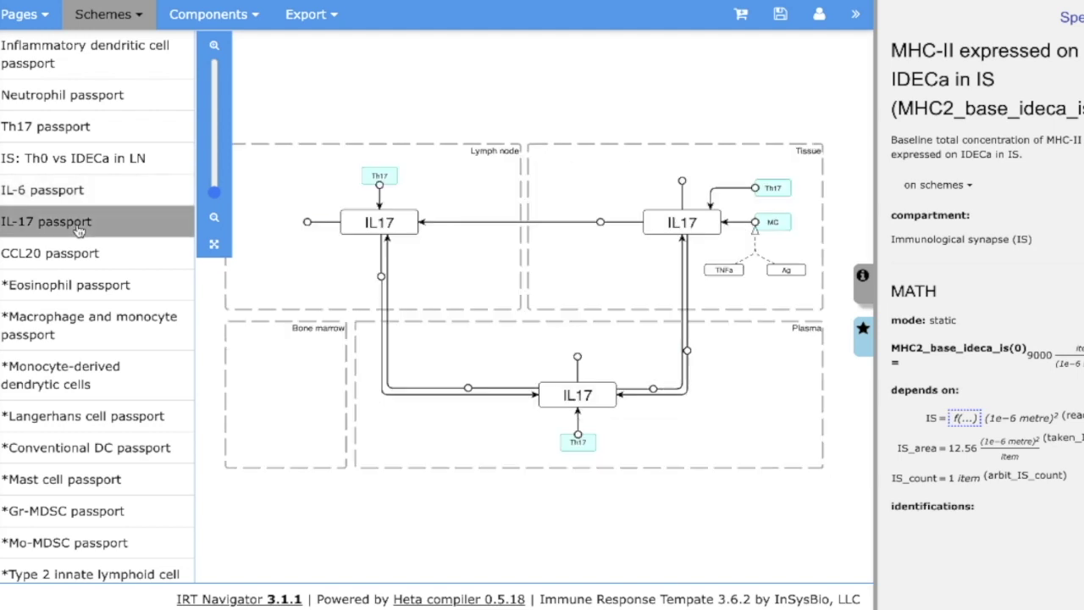
{"action": "left_click", "coordinate": [73, 259]}
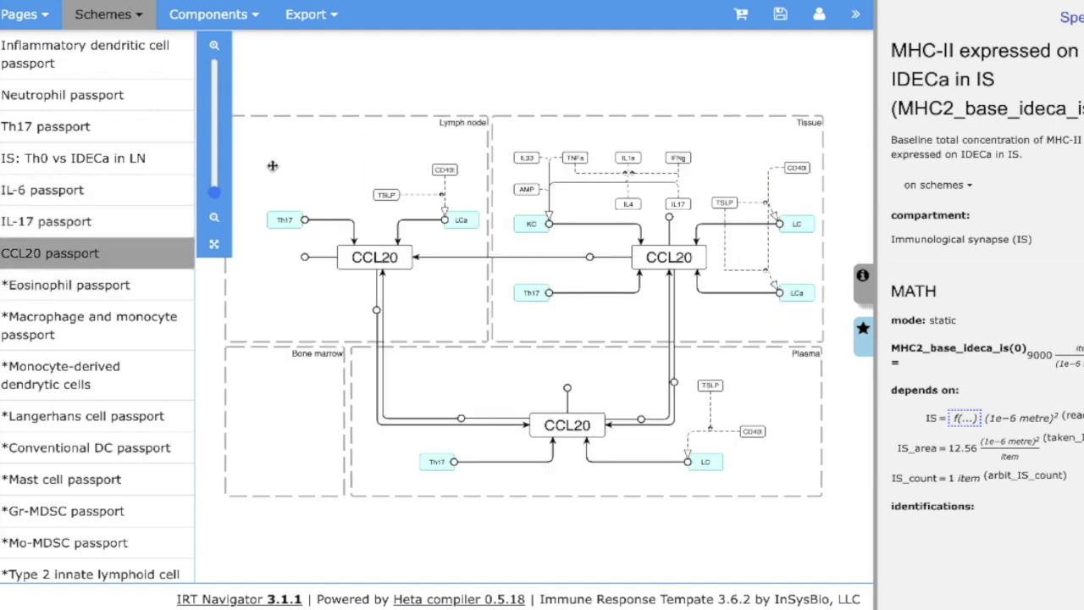
Show the included components list and include tissue and plasma CCL20, the distribution reaction between them, and tissue LC from the CCL20 passport
{"action": "left_click", "coordinate": [863, 329]}
{"action": "left_click", "coordinate": [688, 259]}
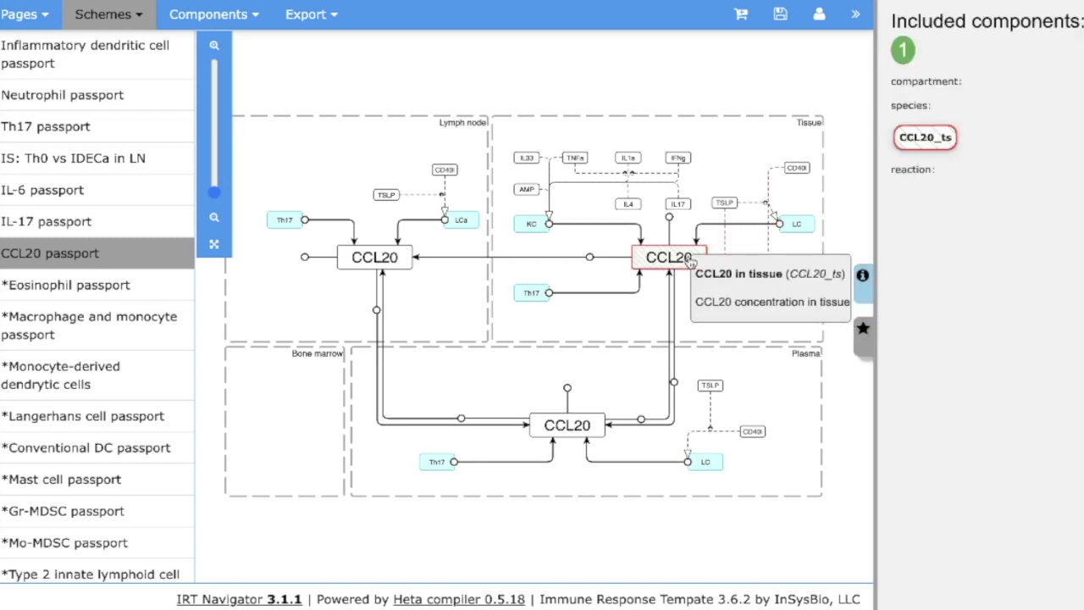
{"action": "left_click", "coordinate": [575, 430]}
{"action": "left_click", "coordinate": [674, 385]}
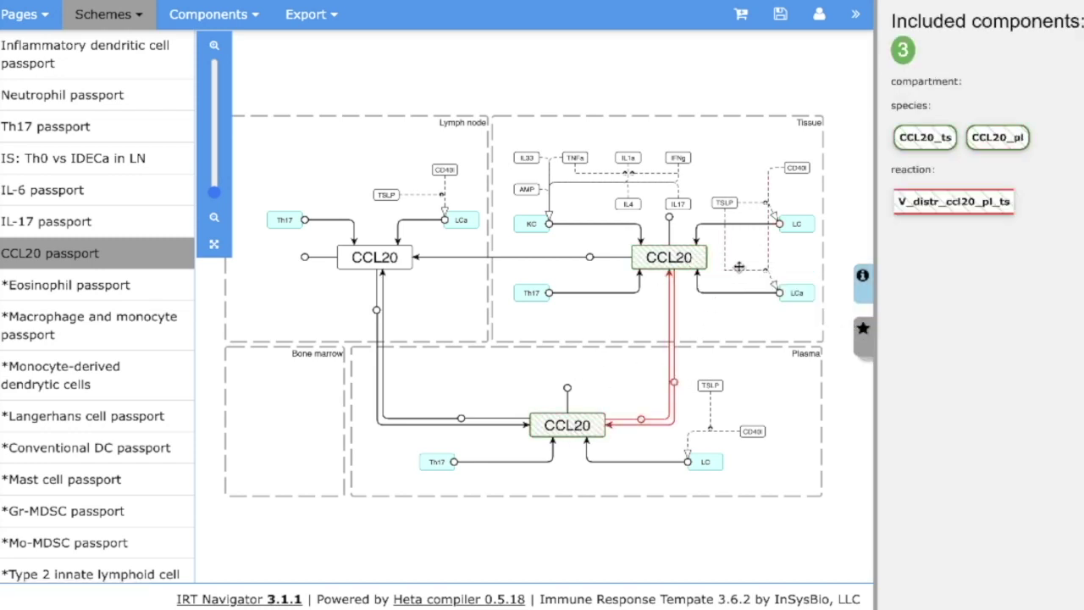
{"action": "left_click", "coordinate": [794, 223]}
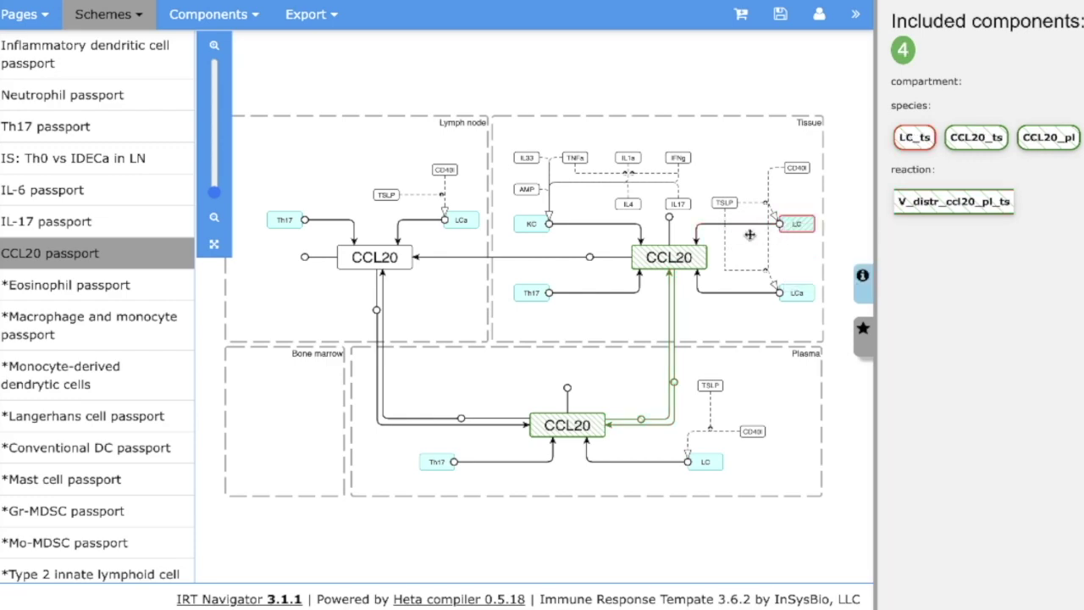
Include the tissue Th17 cells from the Th17 passport scheme
{"action": "left_click", "coordinate": [72, 129]}
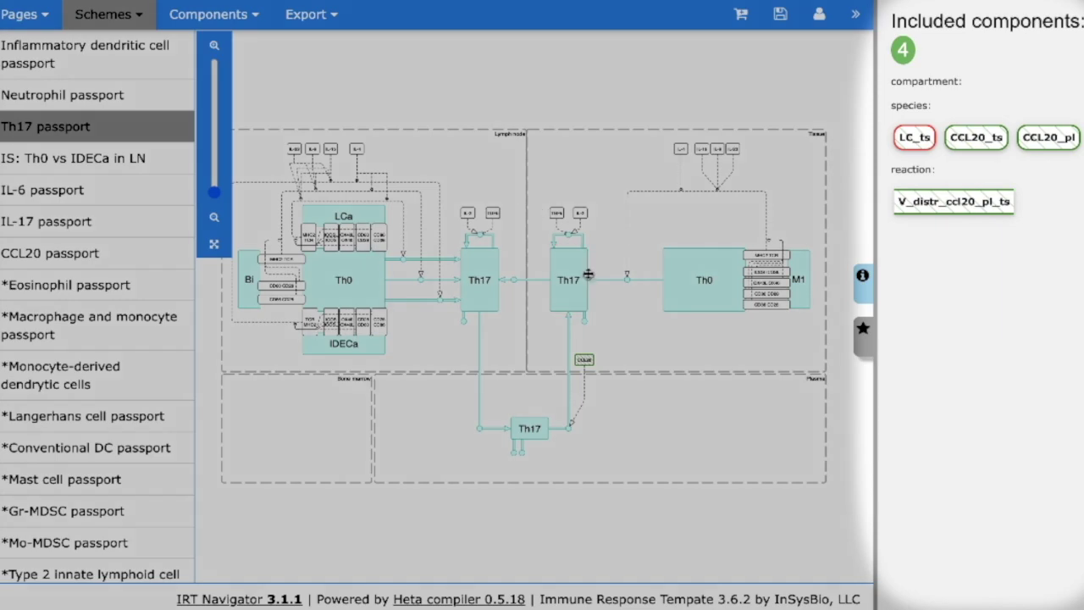
{"action": "left_click", "coordinate": [587, 274]}
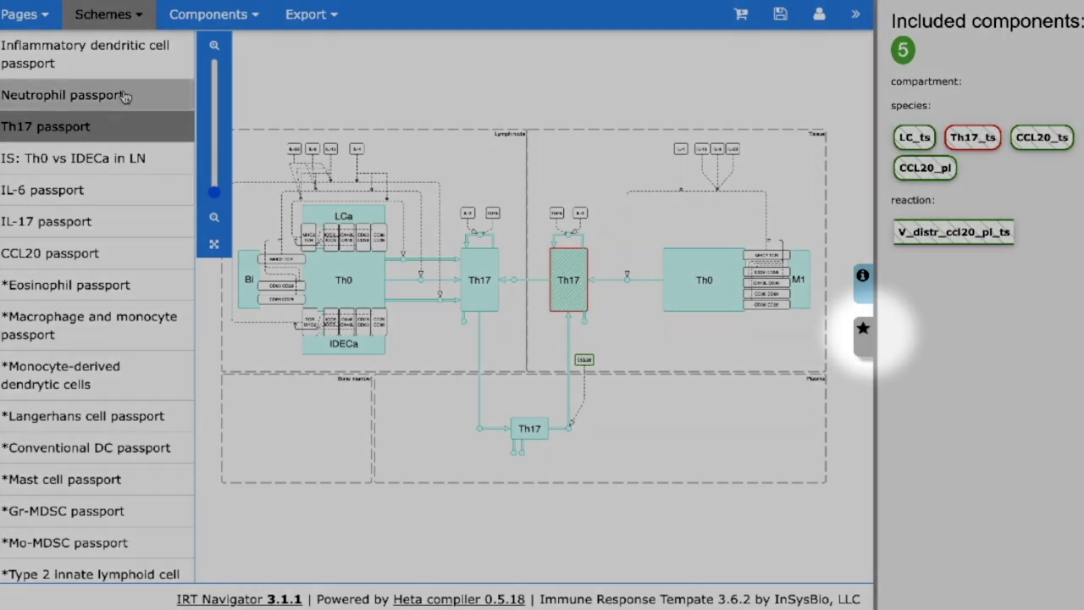
Include both neutrophil migration reactions between tissue and plasma from the neutrophil passport scheme
{"action": "left_click", "coordinate": [125, 98]}
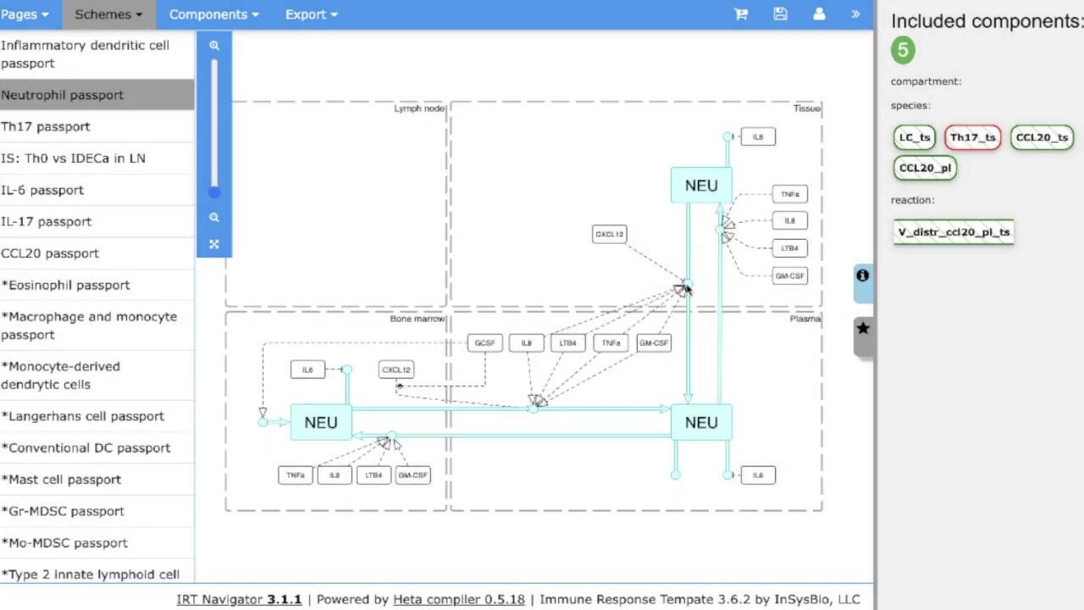
{"action": "left_click", "coordinate": [687, 291]}
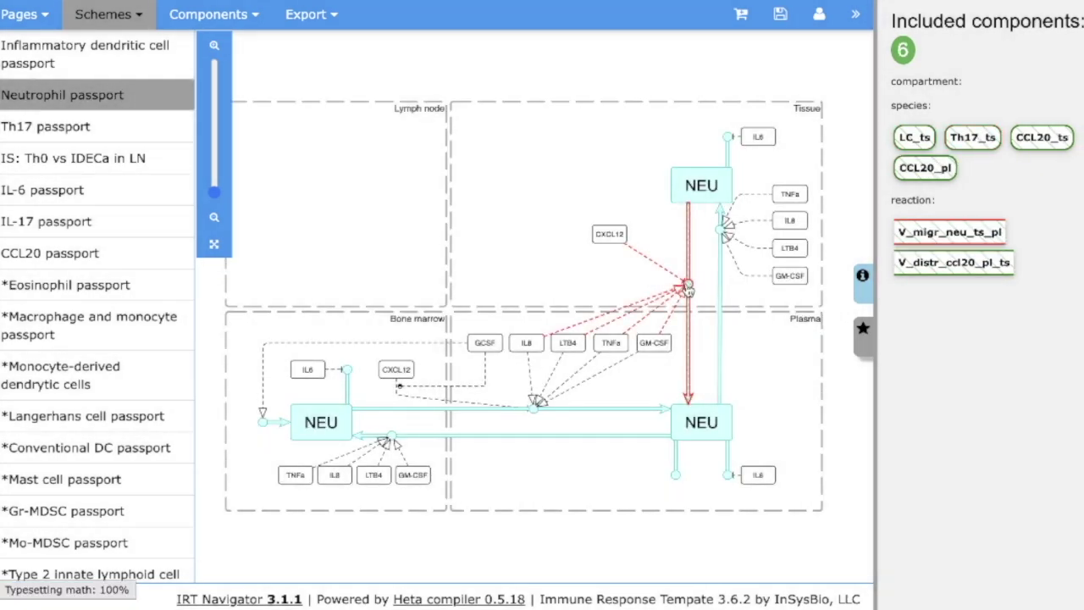
{"action": "left_click", "coordinate": [721, 234]}
Include the tissue regulators TNFa, IL8, LTB4 and GM-CSF in the neutrophil passport scheme
{"action": "left_click", "coordinate": [784, 201]}
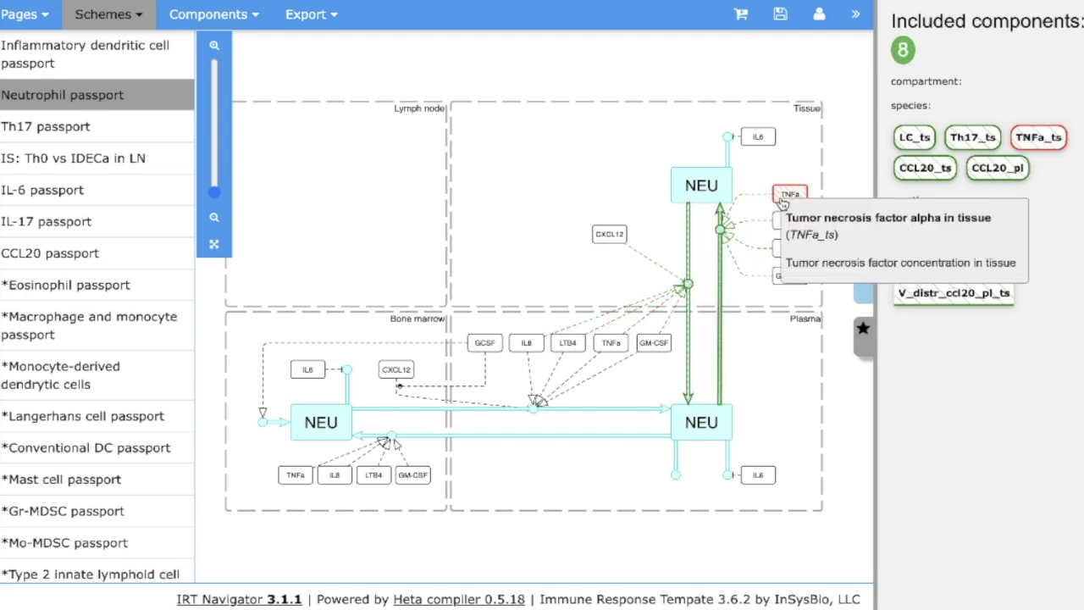
{"action": "left_click", "coordinate": [789, 222]}
{"action": "left_click", "coordinate": [790, 248]}
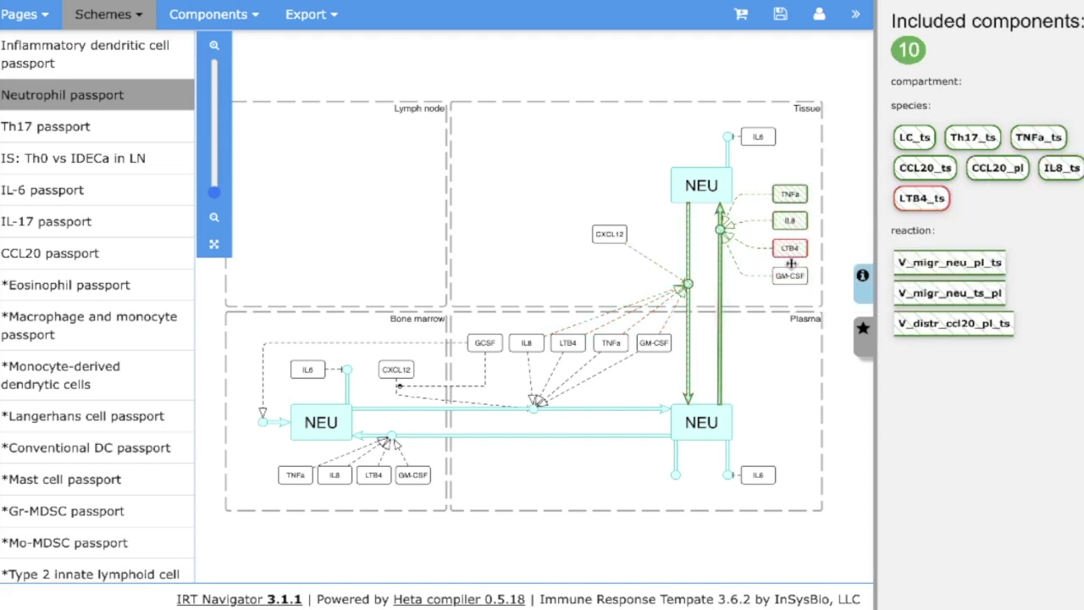
{"action": "left_click", "coordinate": [792, 276]}
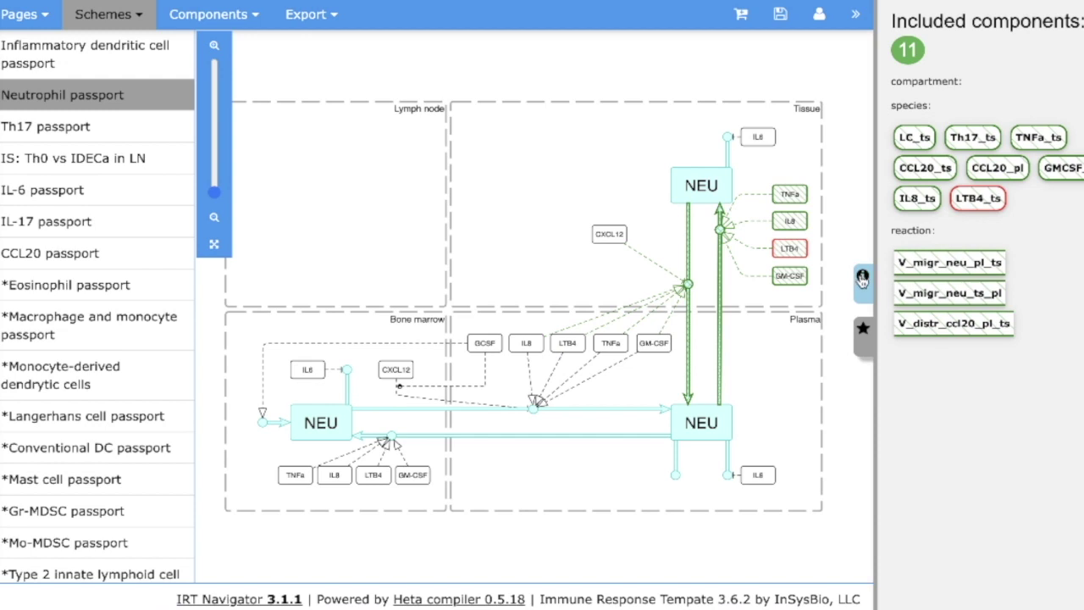
View the annotation of tissue LTB4 and return to the included components list
{"action": "left_click", "coordinate": [862, 277]}
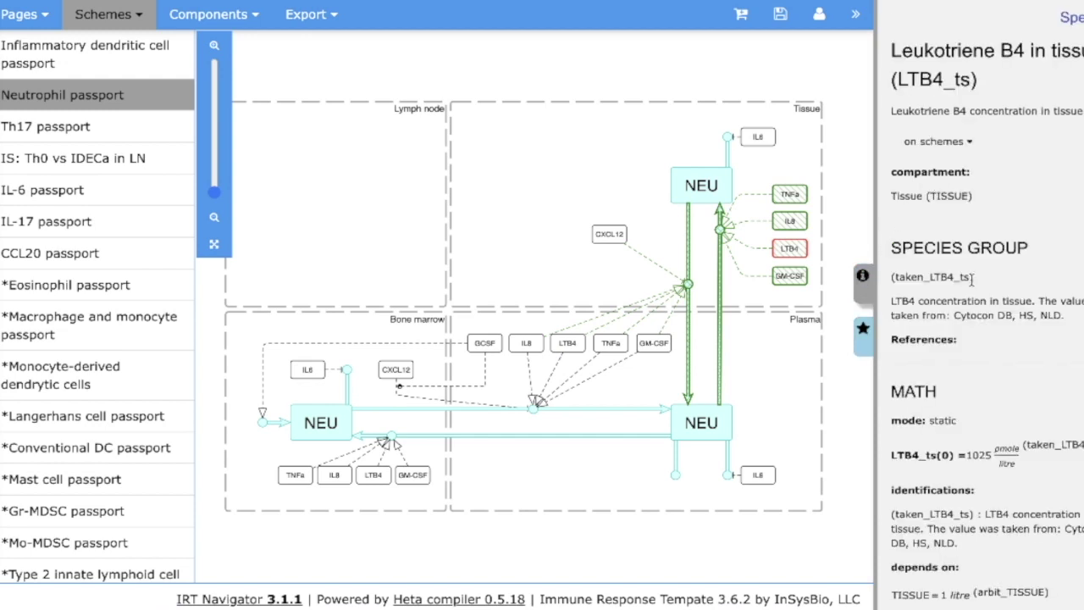
{"action": "left_click", "coordinate": [864, 332]}
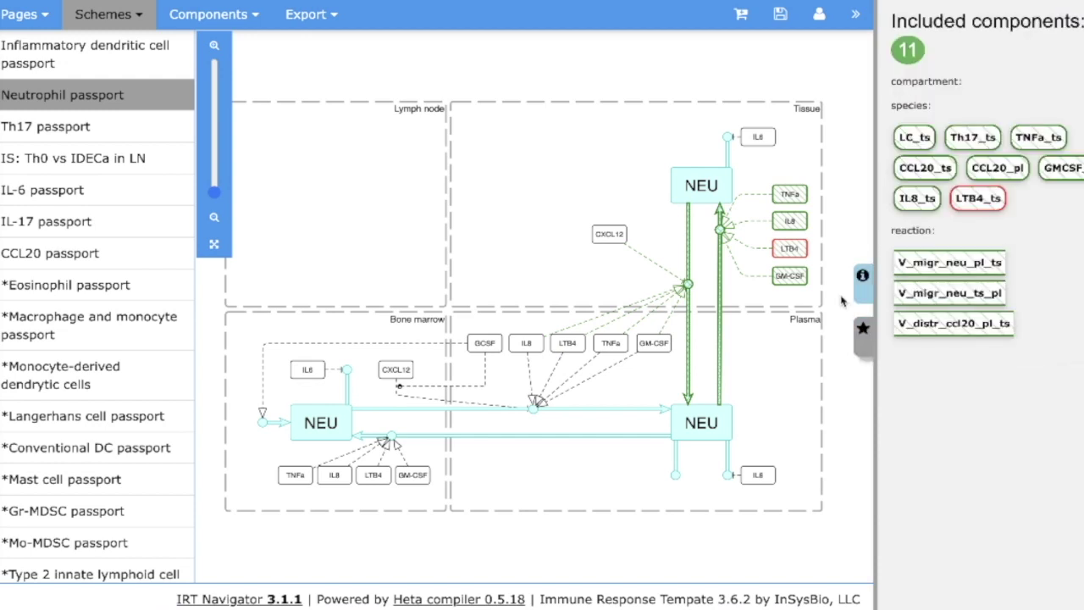
Exclude all currently included components and include the whole neutrophil passport scheme
{"action": "left_click", "coordinate": [741, 15]}
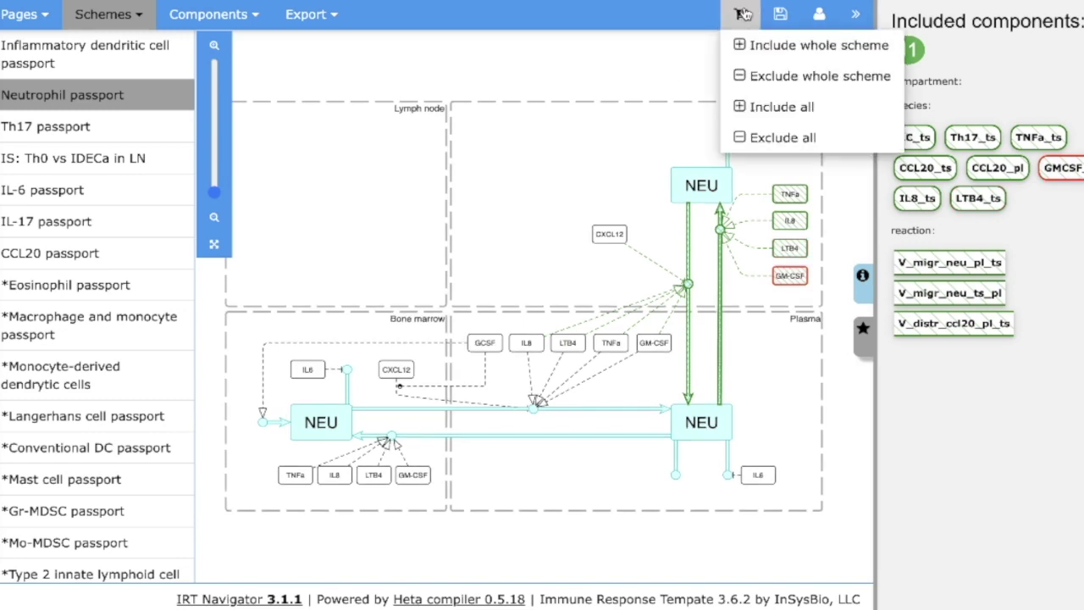
{"action": "left_click", "coordinate": [784, 139]}
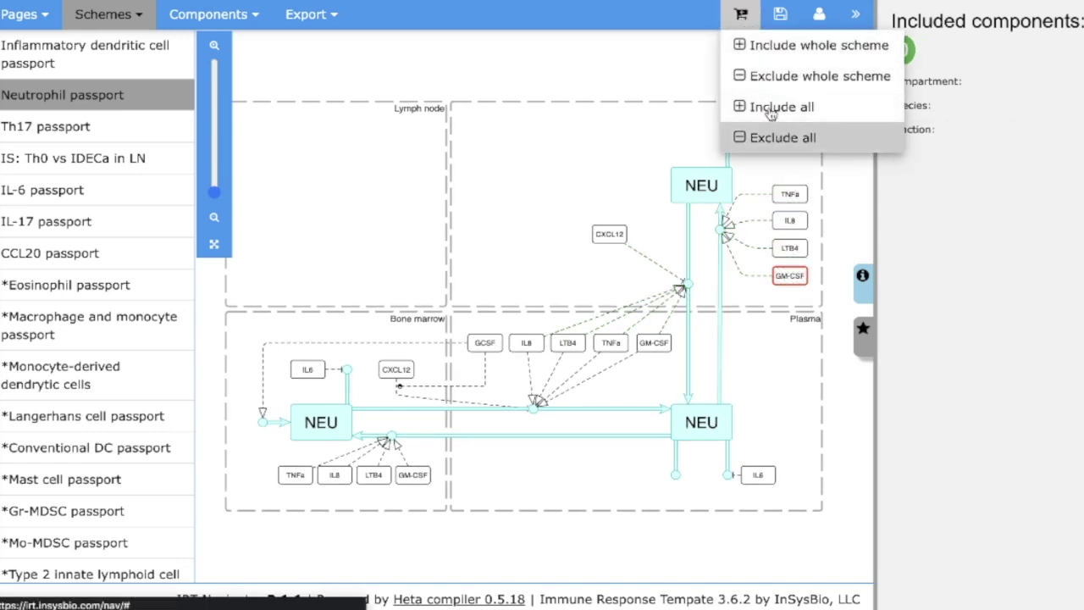
{"action": "left_click", "coordinate": [760, 53]}
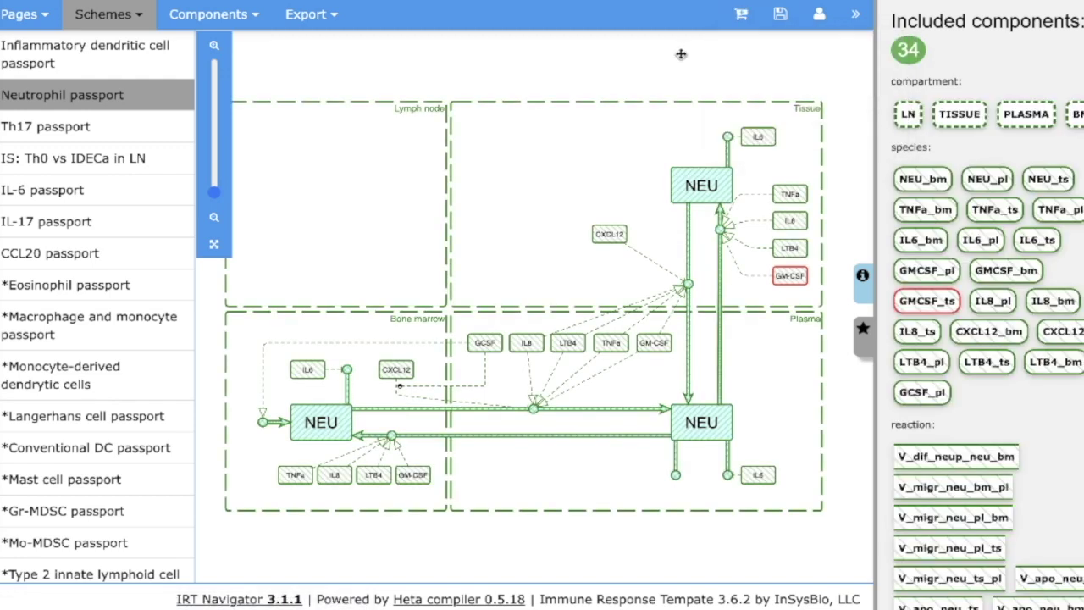
Include the tissue compartment in the neutrophil passport scheme and save the included components selection to a file
{"action": "left_click", "coordinate": [806, 109]}
{"action": "left_click", "coordinate": [780, 13]}
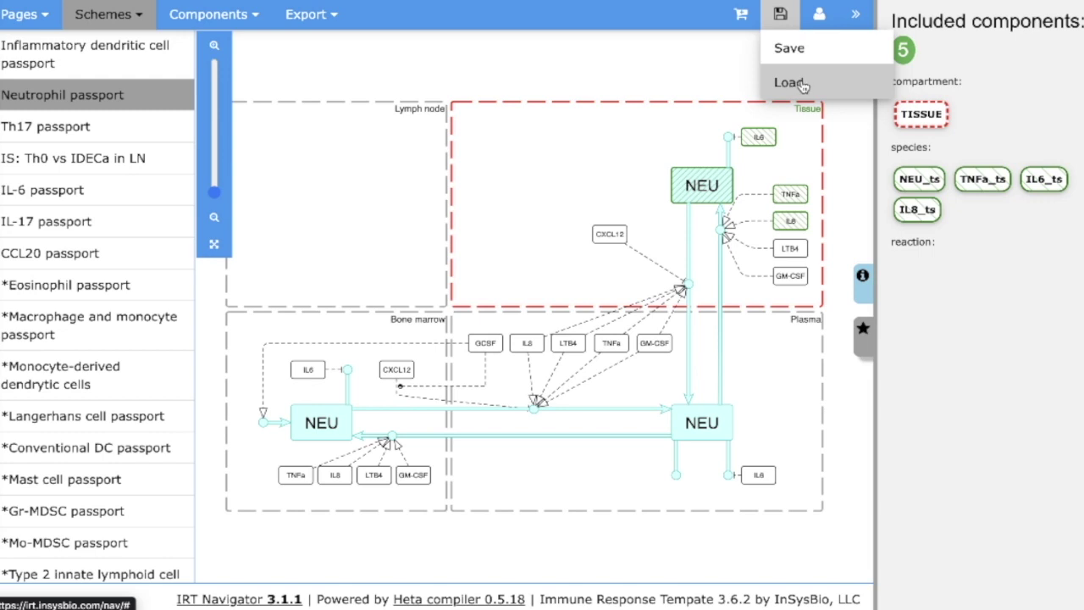
{"action": "left_click", "coordinate": [801, 48]}
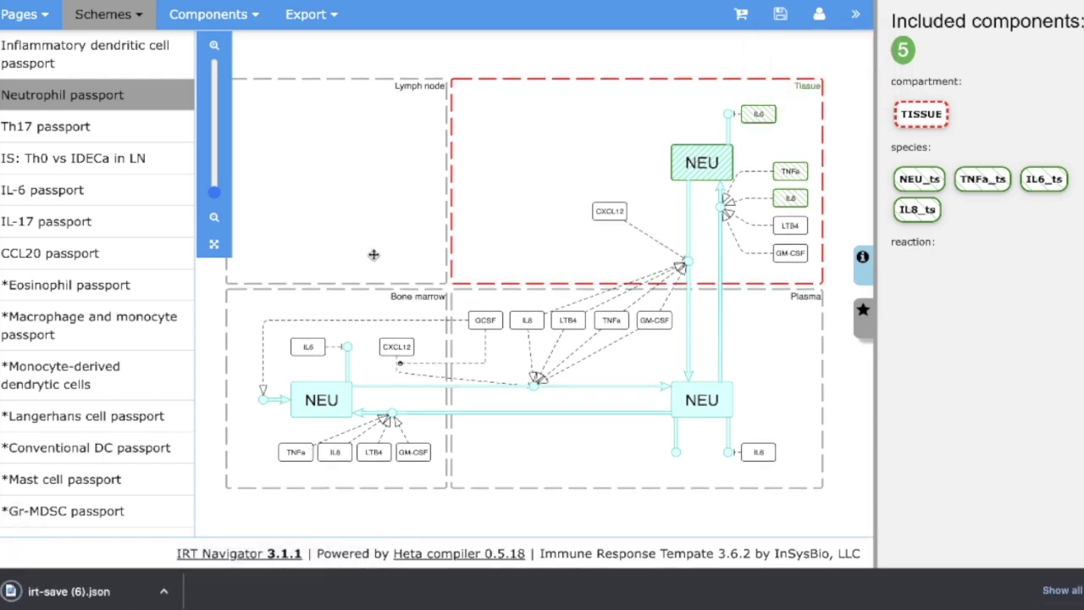
Exclude all components and restore the saved selection by loading irt-save (6).json from Downloads
{"action": "left_click", "coordinate": [740, 15]}
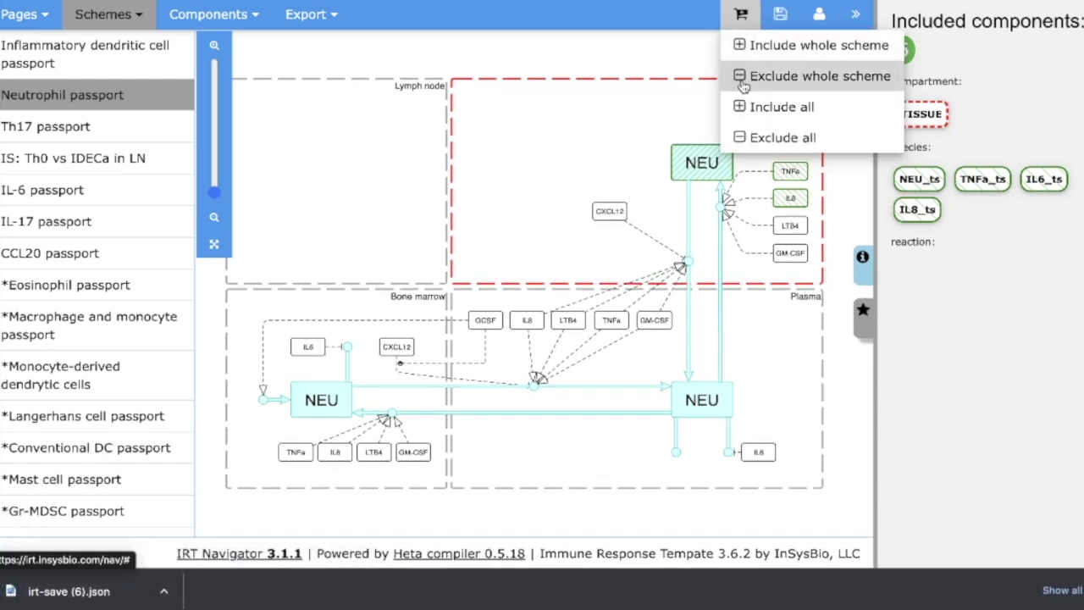
{"action": "left_click", "coordinate": [756, 136]}
{"action": "left_click", "coordinate": [779, 14]}
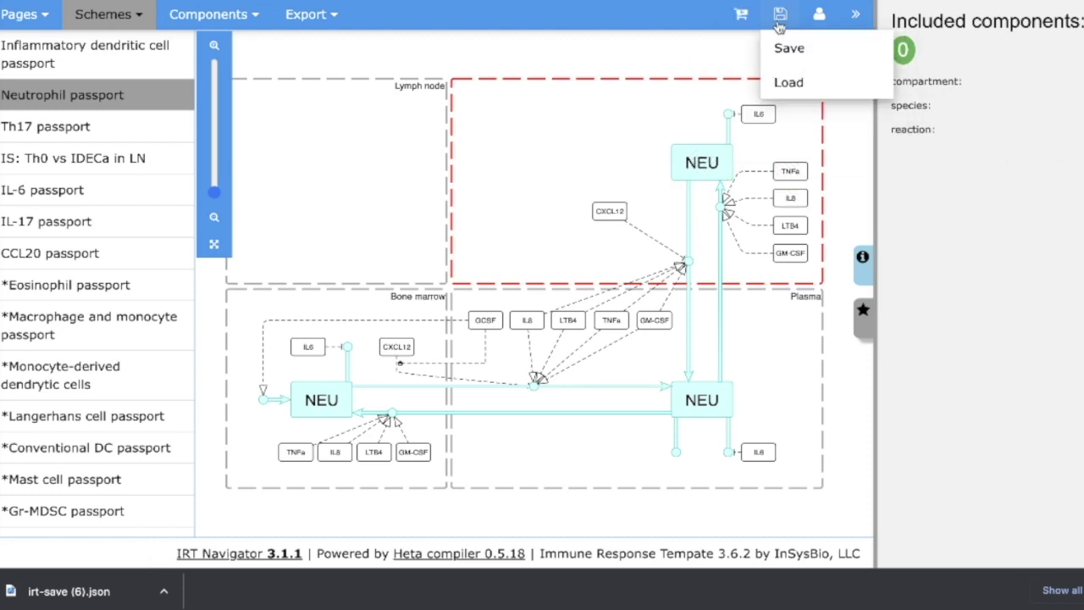
{"action": "left_click", "coordinate": [788, 84]}
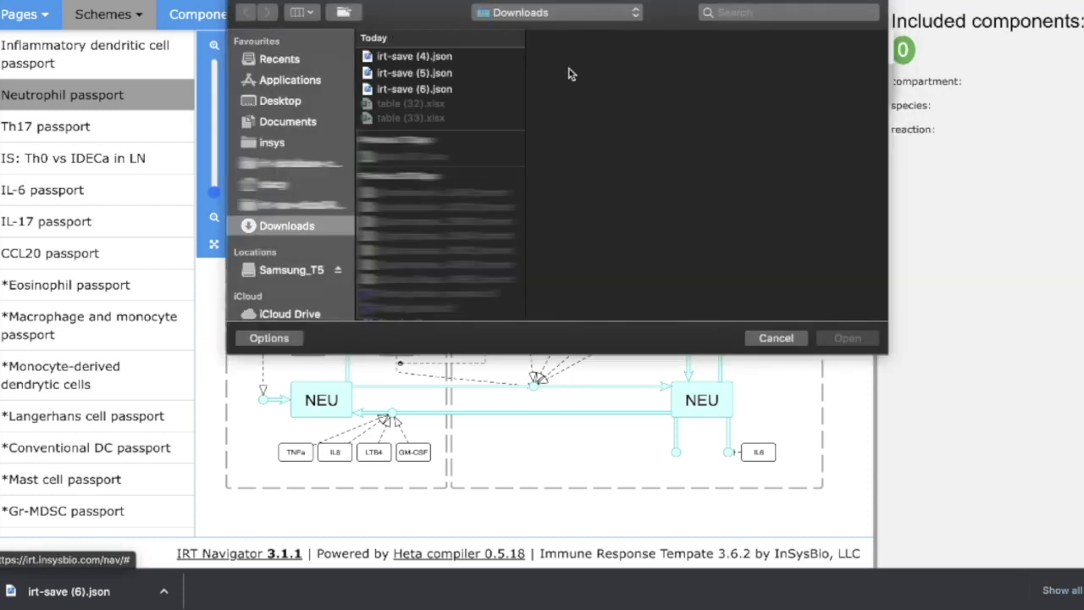
{"action": "left_click", "coordinate": [465, 89]}
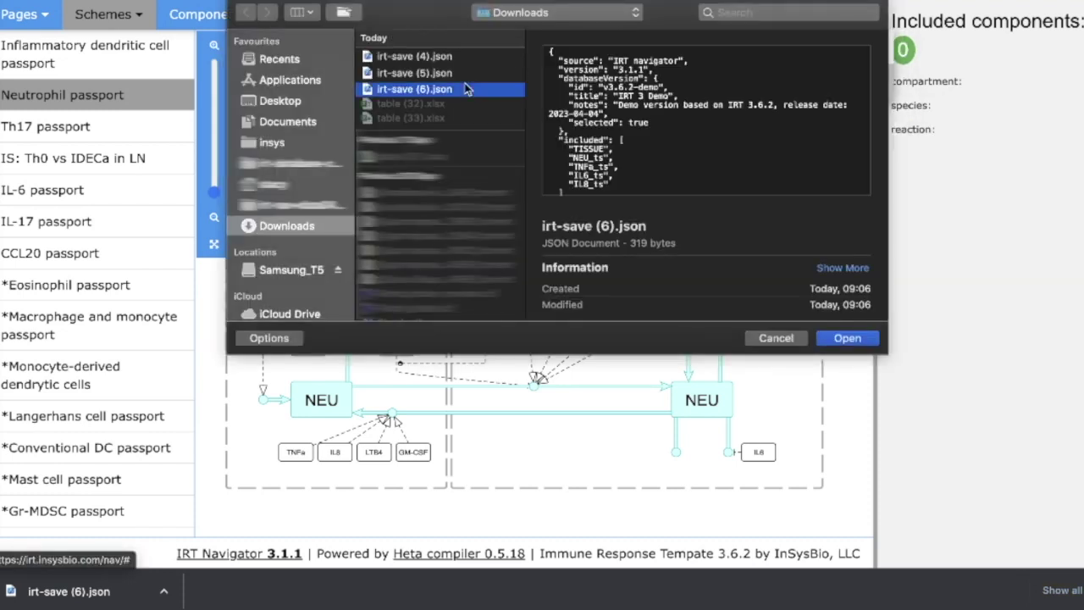
{"action": "left_click", "coordinate": [843, 335]}
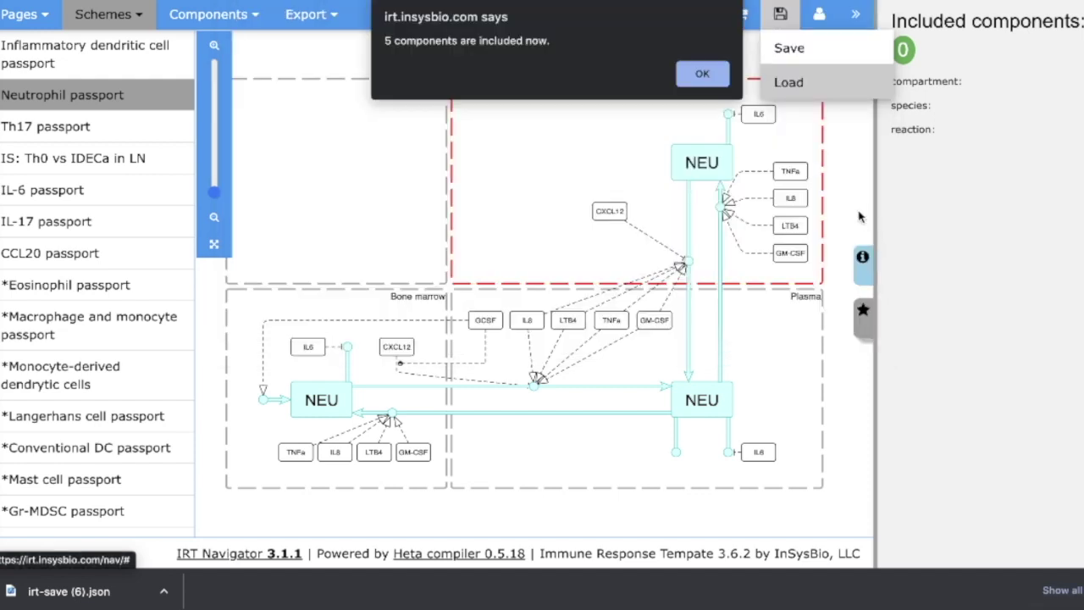
{"action": "left_click", "coordinate": [702, 75]}
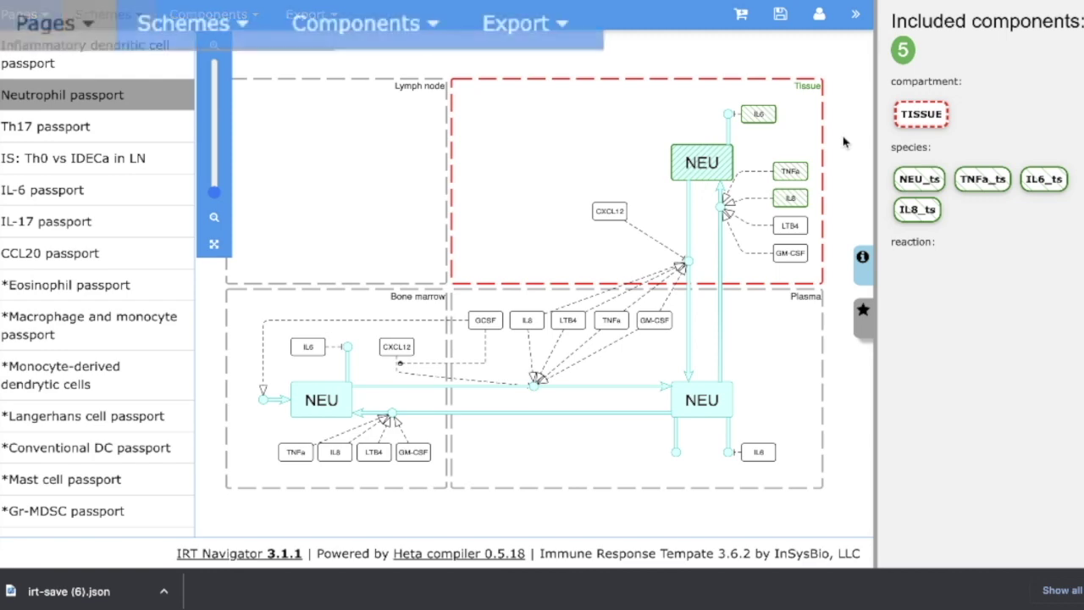
Browse the database's component tables of compartments, species and reactions
{"action": "left_click", "coordinate": [201, 10]}
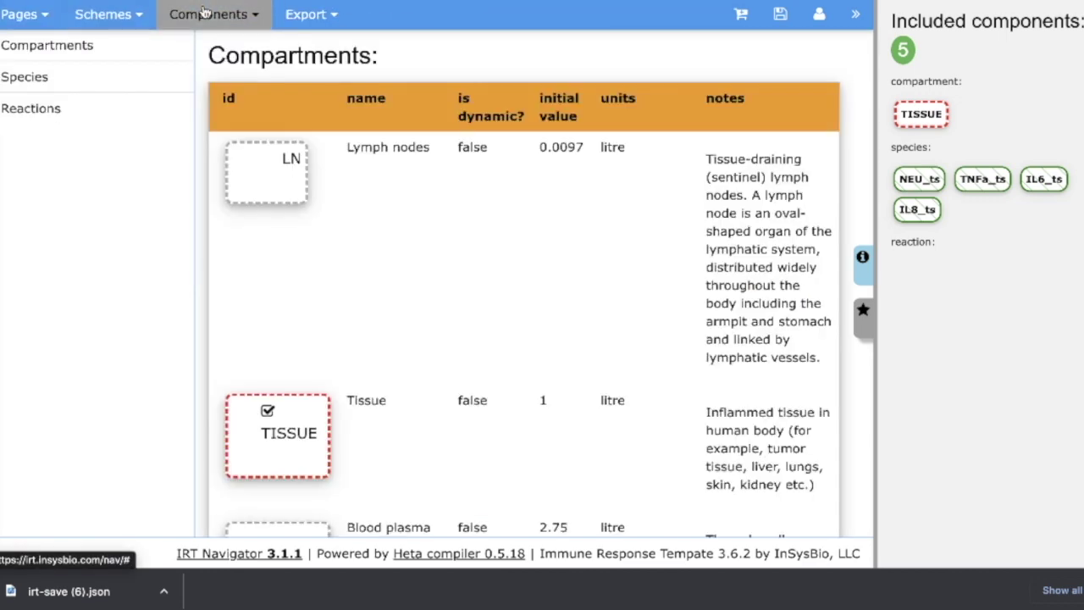
{"action": "scroll", "coordinate": [258, 254], "scroll_direction": "down", "scroll_amount": 1}
{"action": "scroll", "coordinate": [358, 394], "scroll_direction": "down", "scroll_amount": 5}
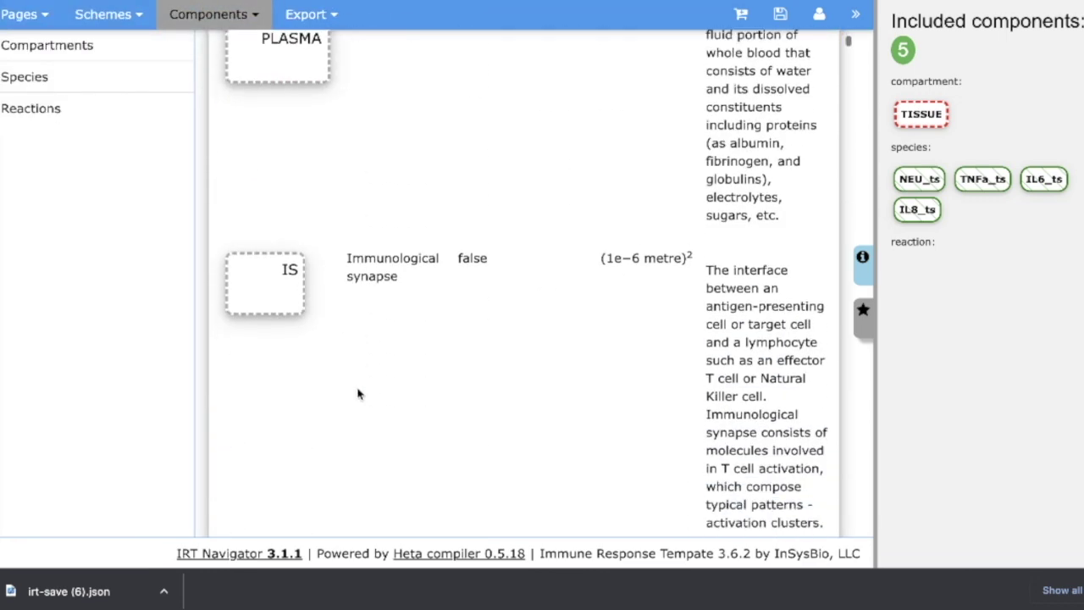
{"action": "left_click", "coordinate": [130, 75]}
{"action": "scroll", "coordinate": [346, 294], "scroll_direction": "down", "scroll_amount": 10}
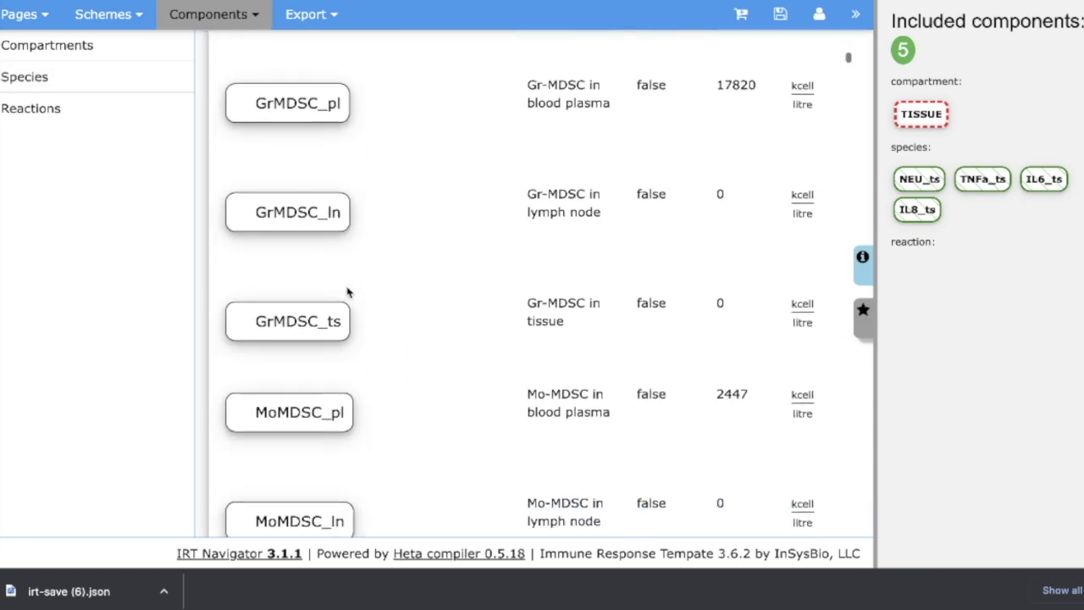
{"action": "left_click", "coordinate": [114, 111]}
{"action": "scroll", "coordinate": [474, 339], "scroll_direction": "down", "scroll_amount": 8}
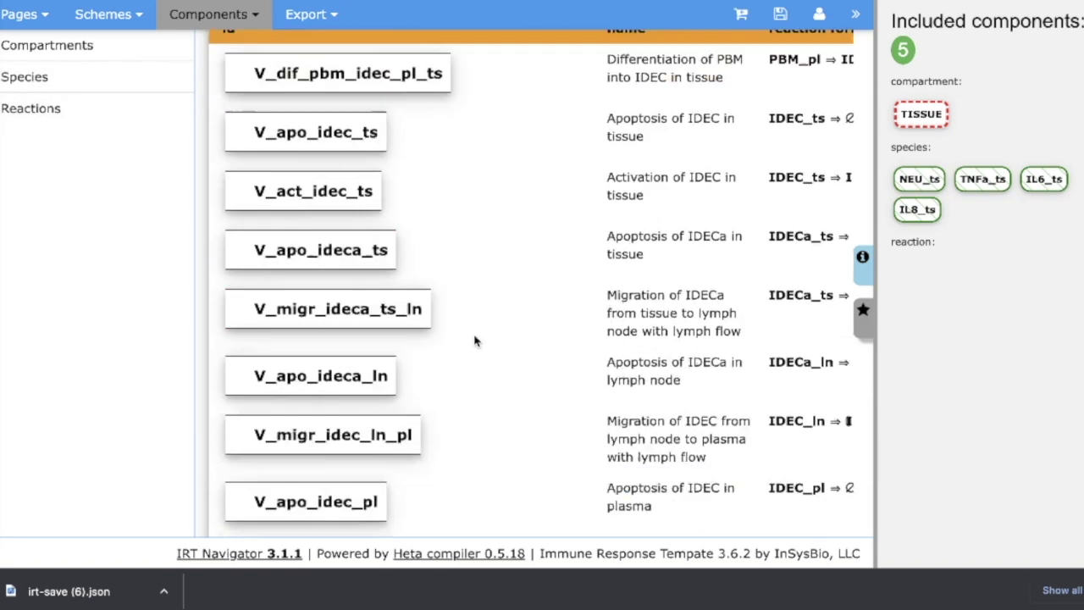
View the export options for SBML, Heta XLSX, DBSolve Optimum, Simbiology, Heta JSON and Heta YAML
{"action": "left_click", "coordinate": [306, 14]}
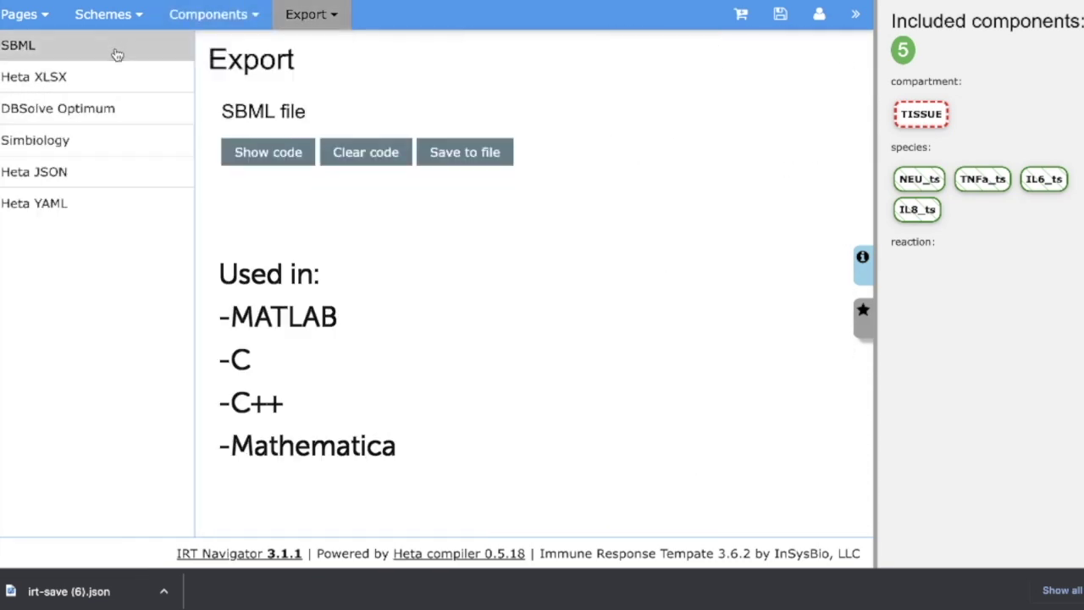
{"action": "left_click", "coordinate": [144, 91]}
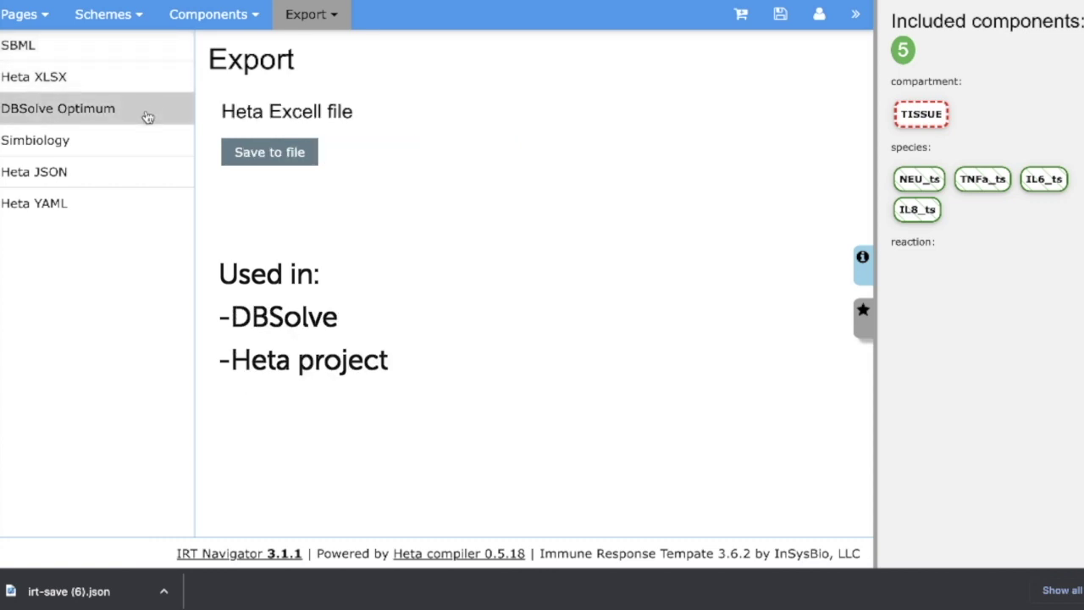
{"action": "left_click", "coordinate": [145, 115]}
{"action": "left_click", "coordinate": [142, 145]}
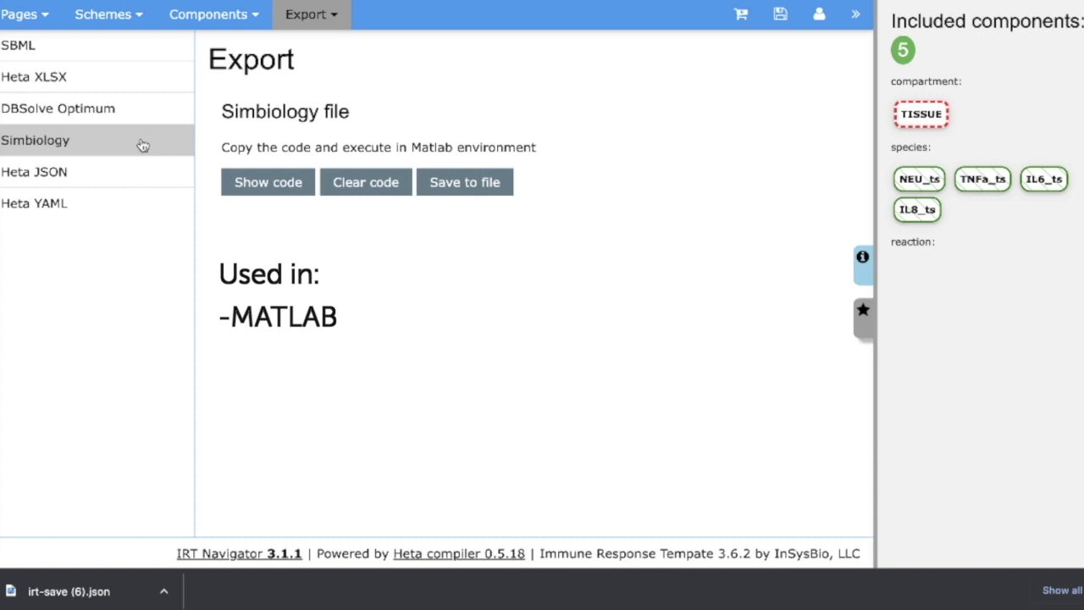
{"action": "left_click", "coordinate": [134, 180]}
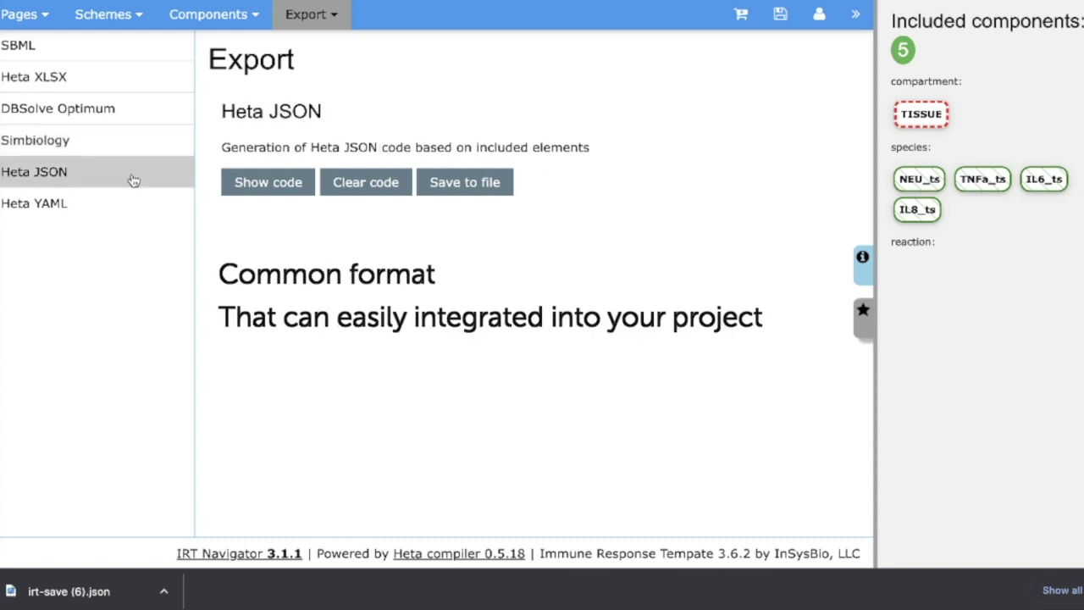
{"action": "left_click", "coordinate": [139, 201]}
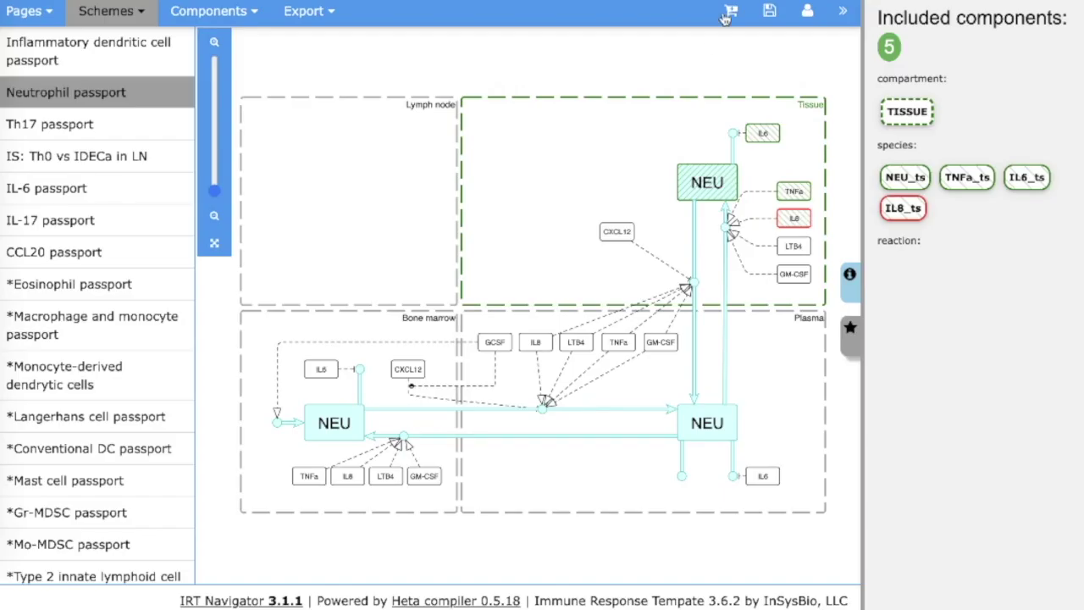
Clear the included components list and add the entire neutrophil passport scheme to it
{"action": "left_click", "coordinate": [730, 11]}
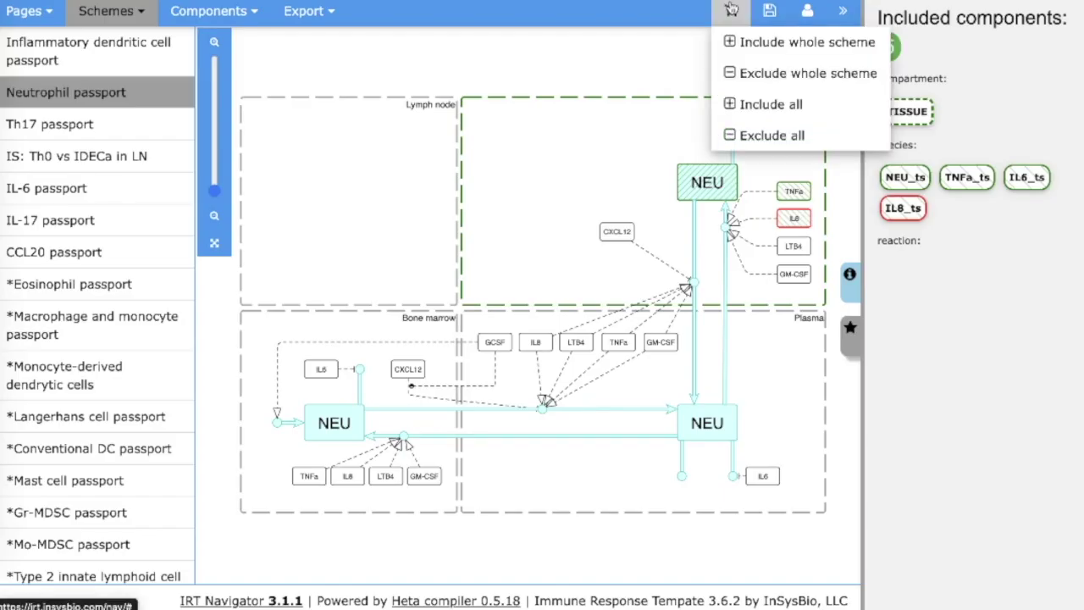
{"action": "left_click", "coordinate": [759, 139]}
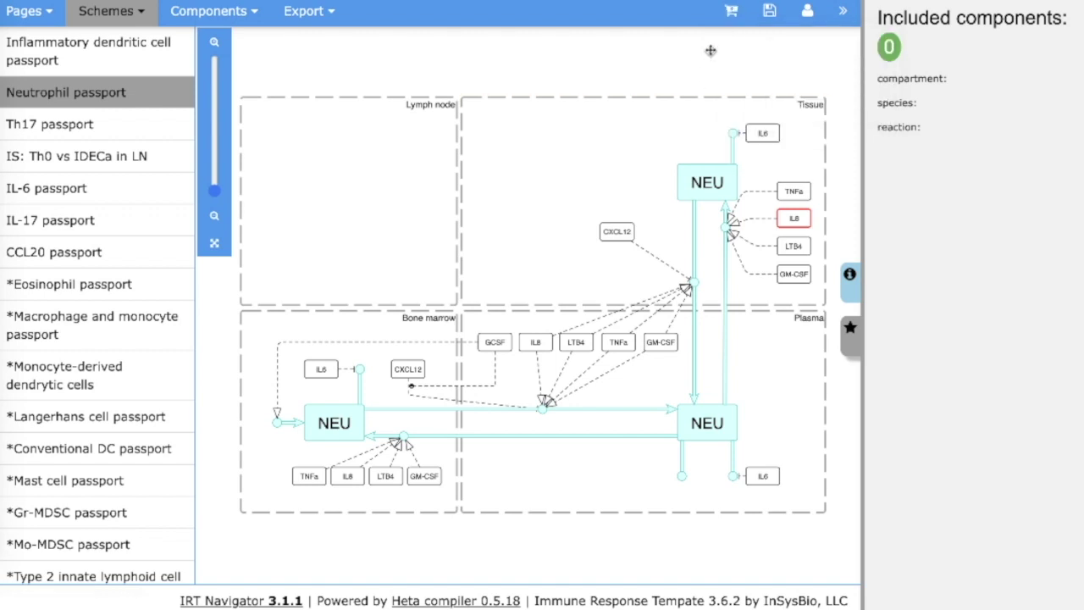
{"action": "left_click", "coordinate": [731, 13]}
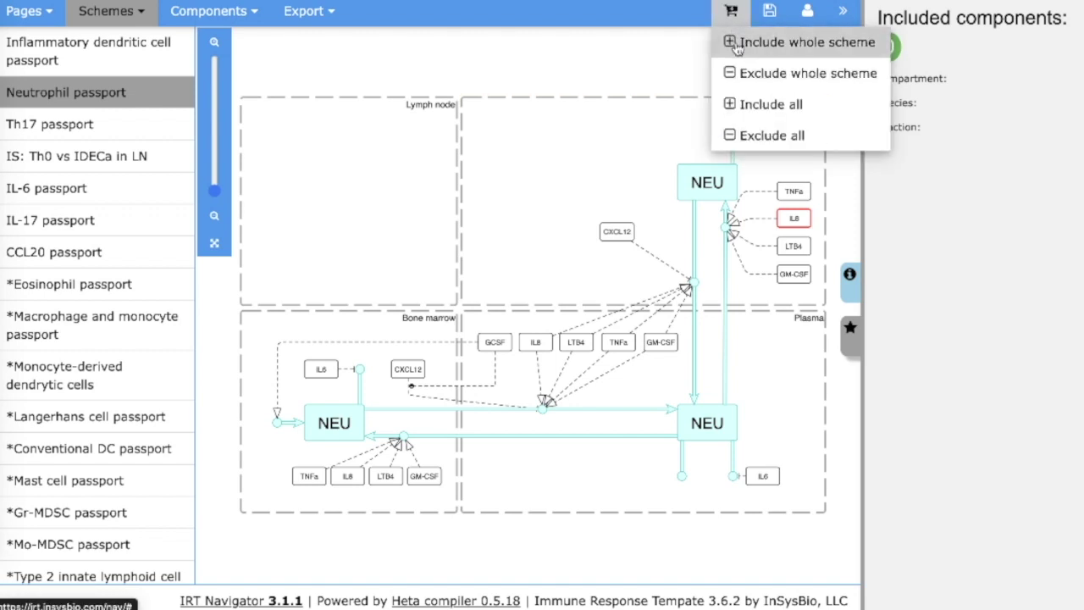
{"action": "left_click", "coordinate": [737, 44]}
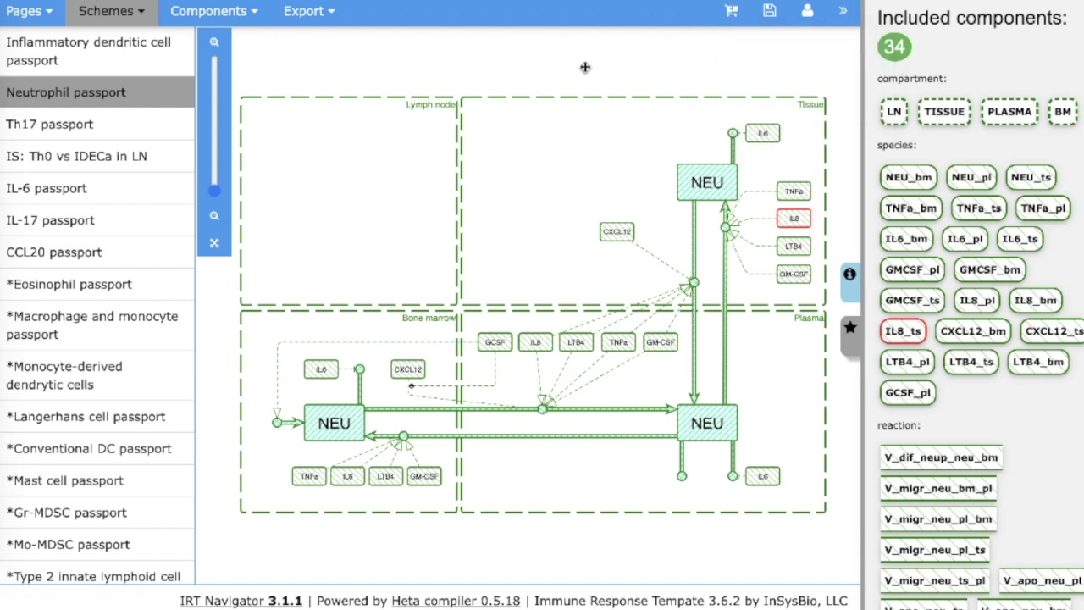
Include the IL-6 transport reactions linking tissue, lymph node and plasma from the IL-6 passport scheme
{"action": "left_click", "coordinate": [138, 189]}
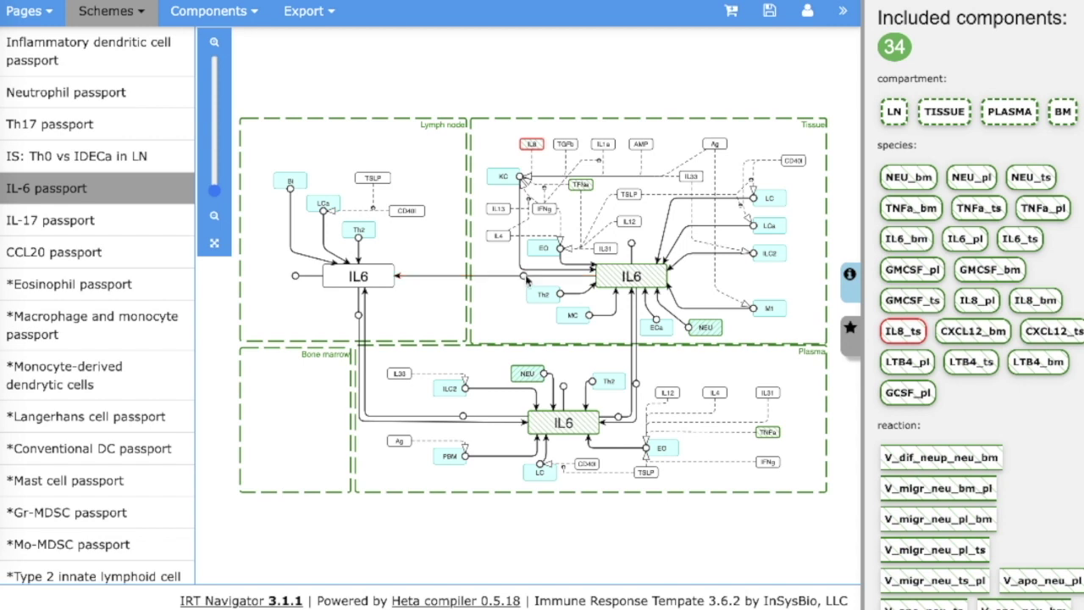
{"action": "left_click", "coordinate": [524, 277]}
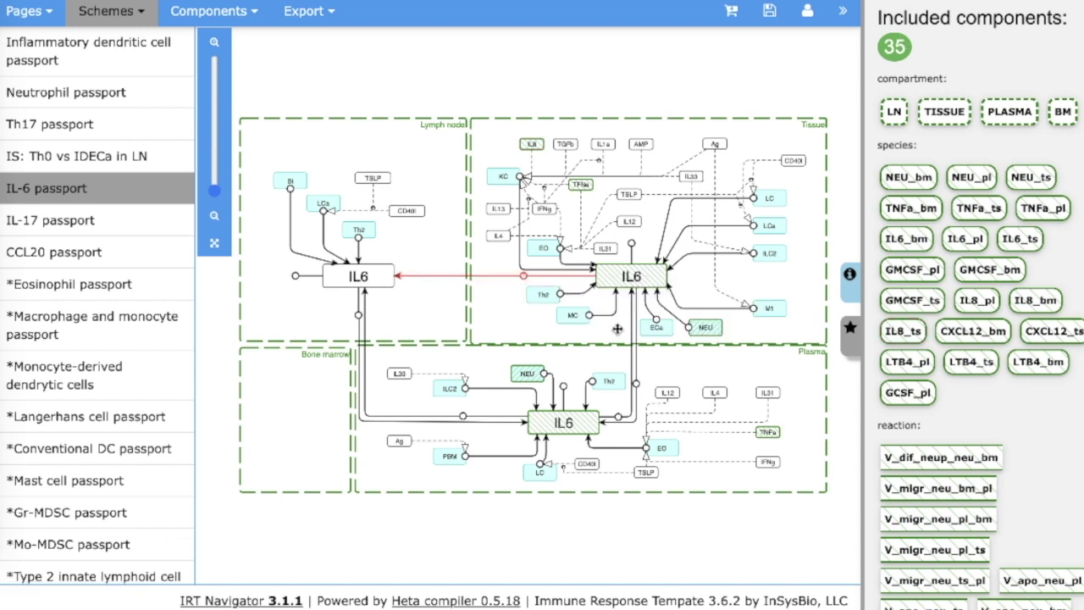
{"action": "left_click", "coordinate": [636, 388]}
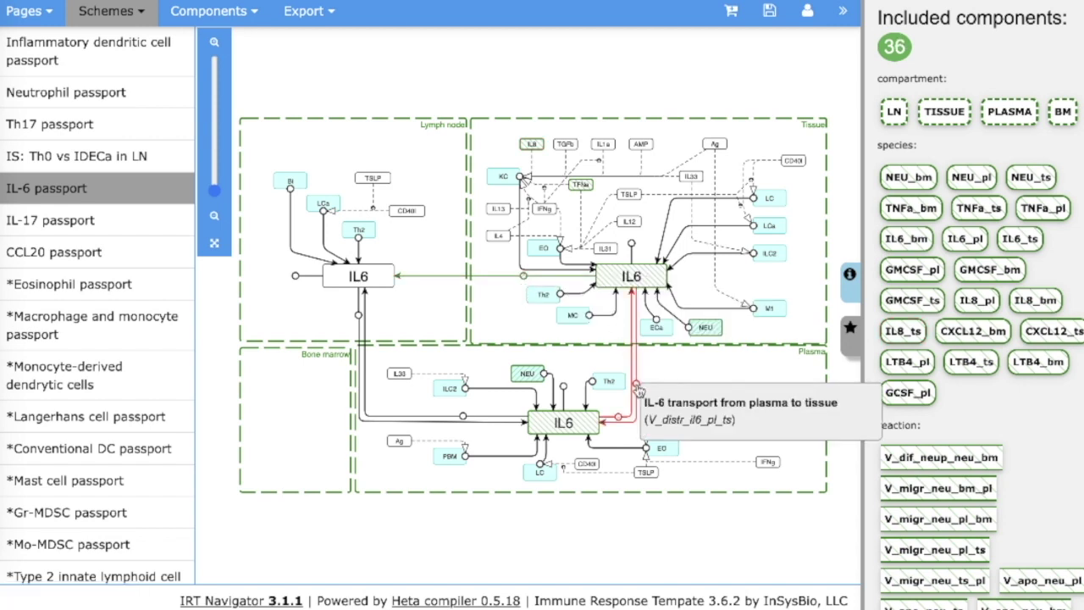
{"action": "left_click", "coordinate": [471, 416]}
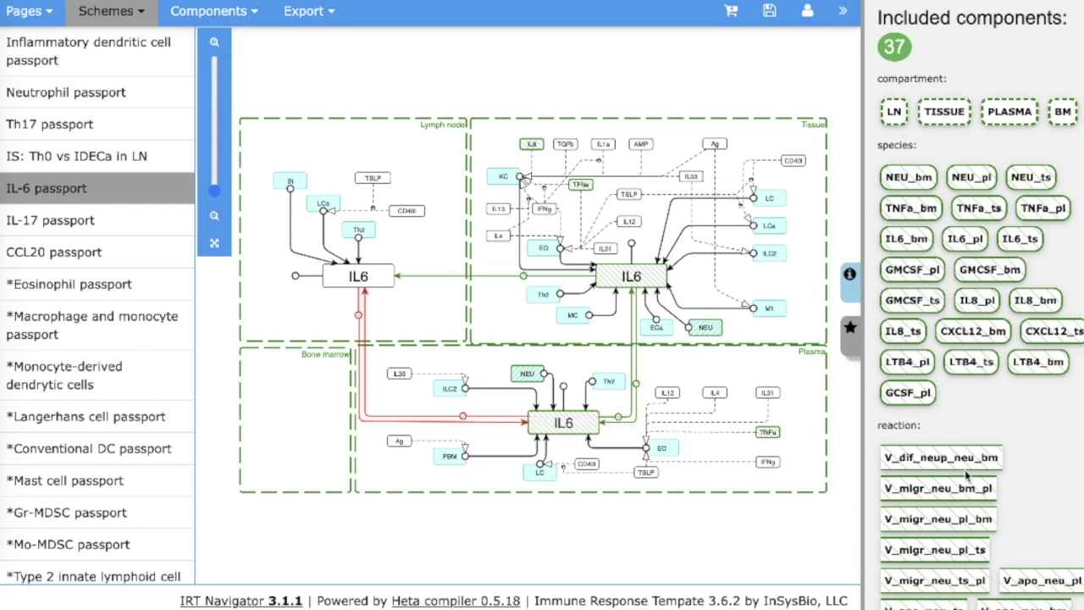
{"action": "scroll", "coordinate": [965, 475], "scroll_direction": "down", "scroll_amount": 3}
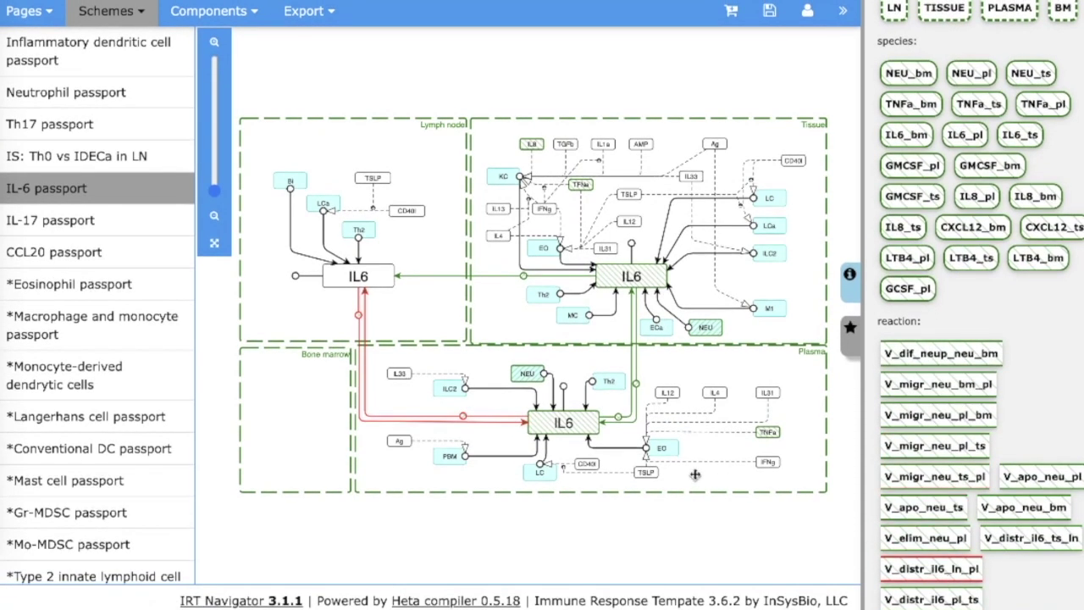
Include lymph node IL6 and the IL-6 degradation reactions in lymph node, tissue and plasma
{"action": "left_click", "coordinate": [359, 284]}
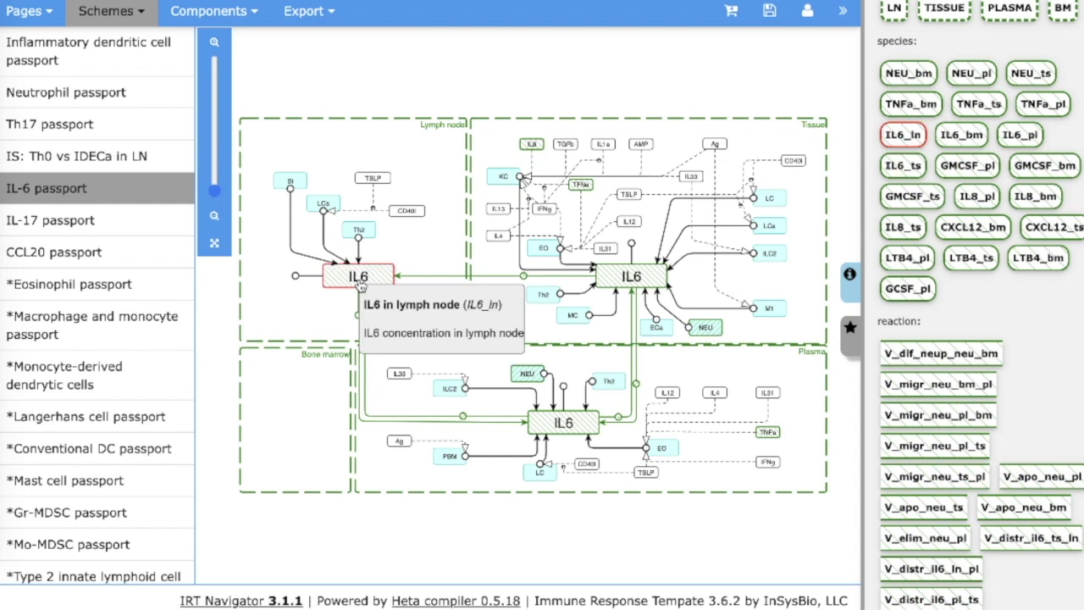
{"action": "left_click", "coordinate": [295, 275]}
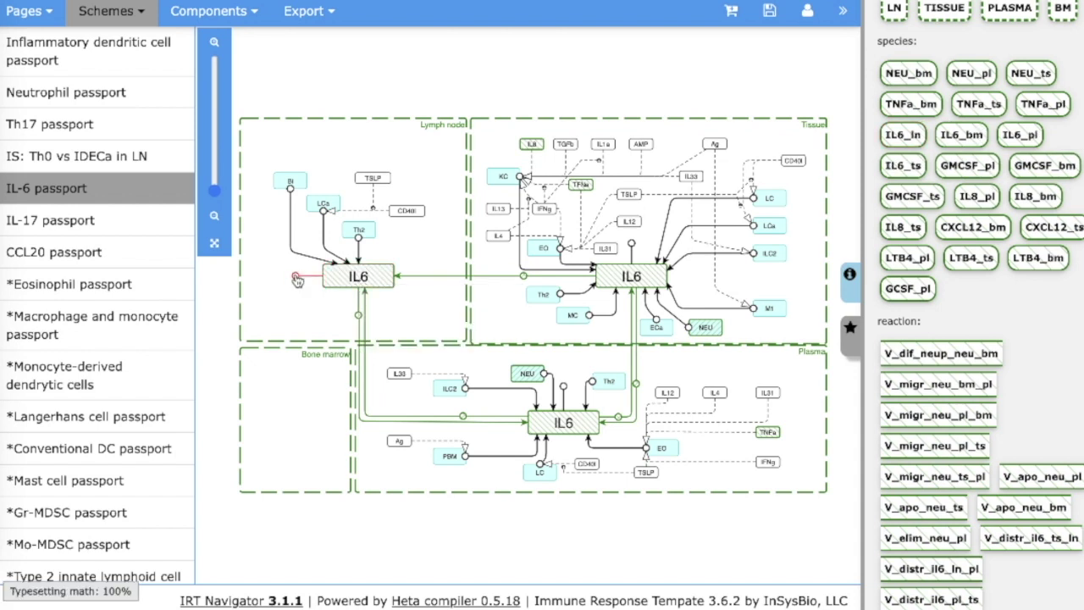
{"action": "left_click", "coordinate": [630, 245]}
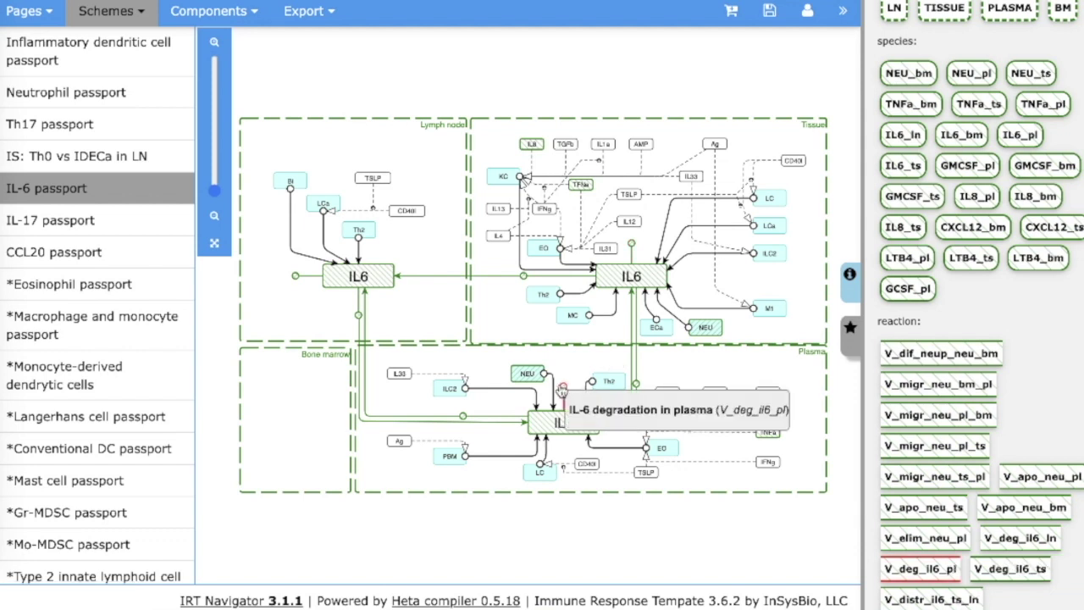
{"action": "left_click", "coordinate": [563, 387]}
Include the reactions for IL6 synthesis by neutrophils in tissue and plasma
{"action": "left_click", "coordinate": [686, 326]}
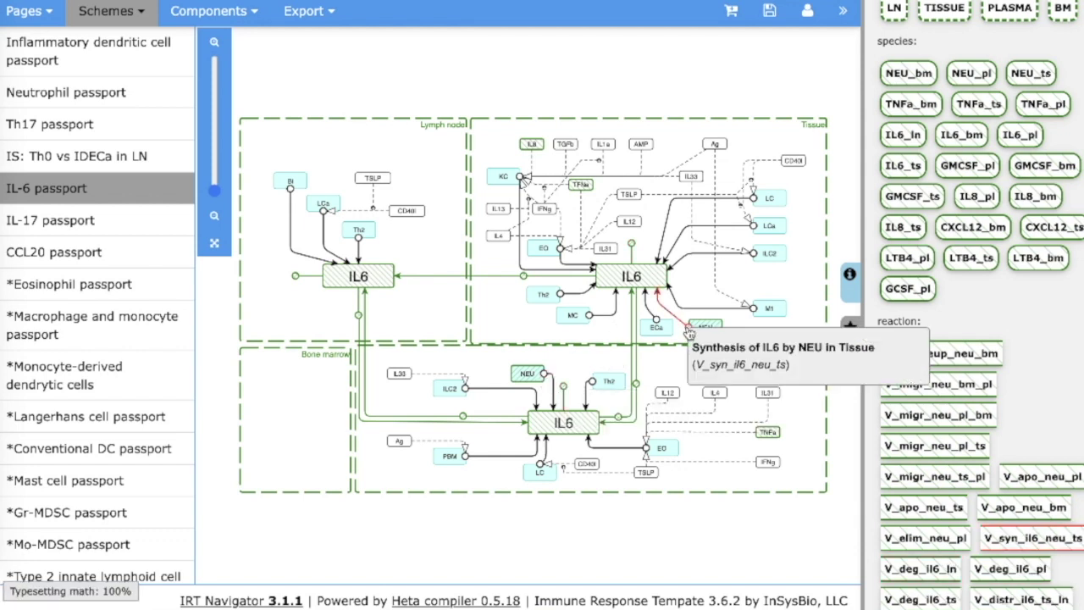
{"action": "left_click", "coordinate": [544, 378]}
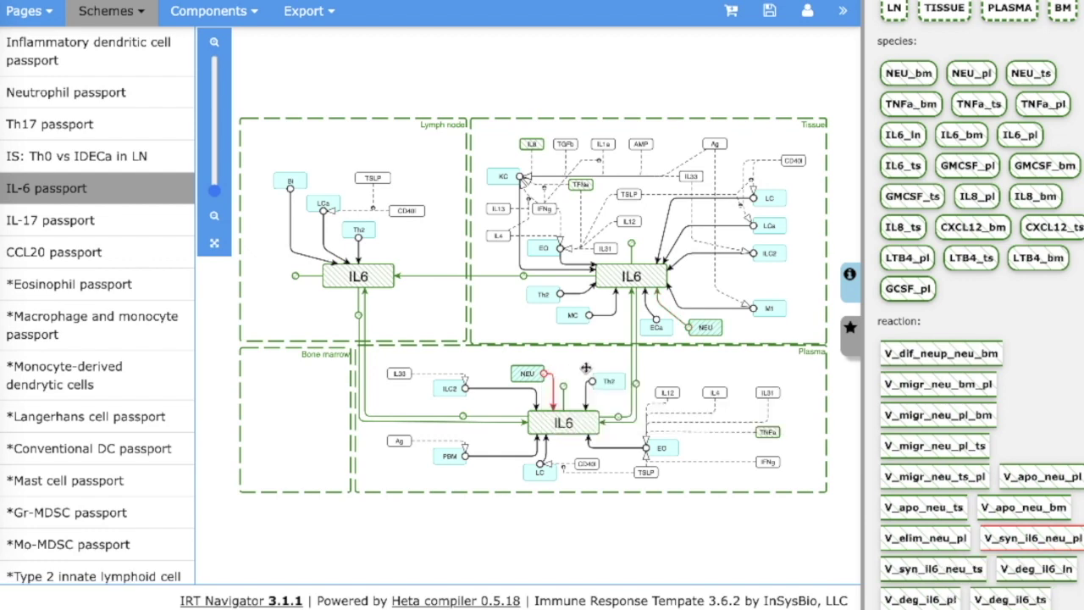
{"action": "scroll", "coordinate": [982, 407], "scroll_direction": "down", "scroll_amount": 2}
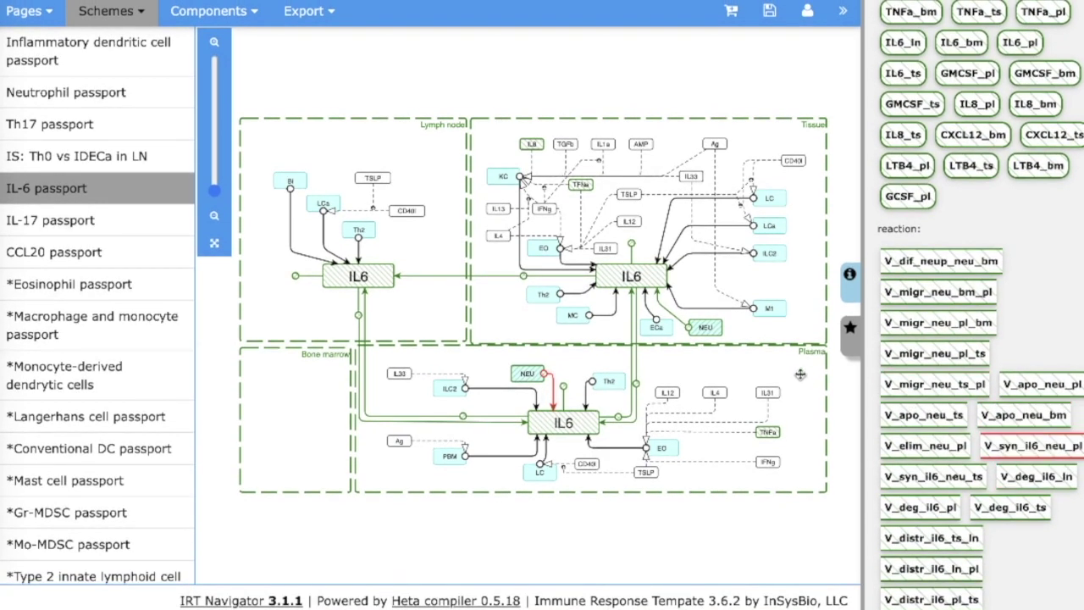
Open the export options and examine the Species and Reaction sheets of the downloaded spreadsheet, highlighting the IL-6 reaction ids
{"action": "left_click", "coordinate": [307, 13]}
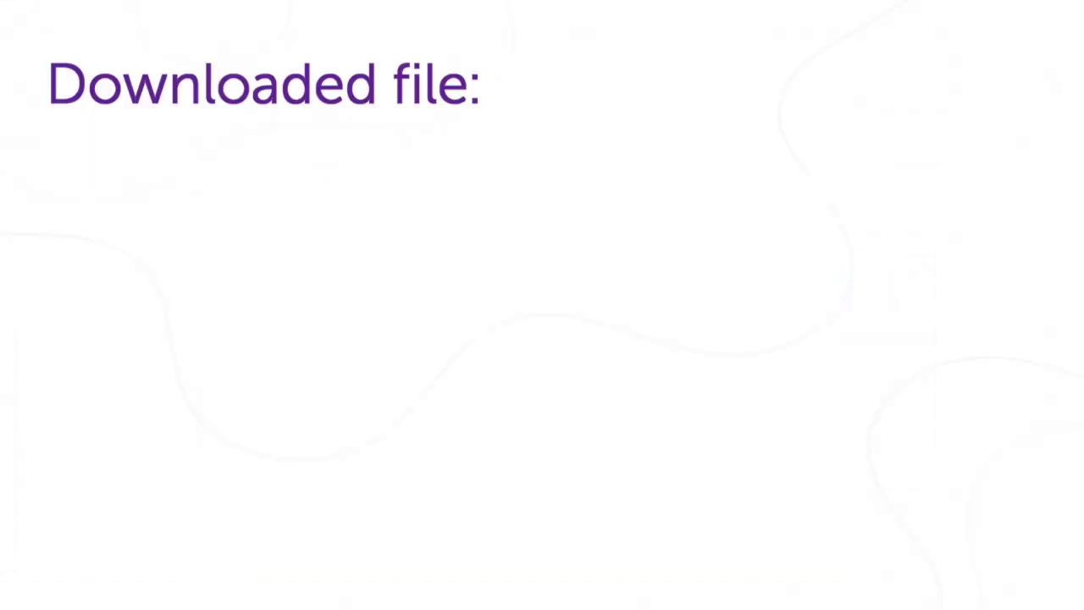
{"action": "left_click", "coordinate": [303, 536]}
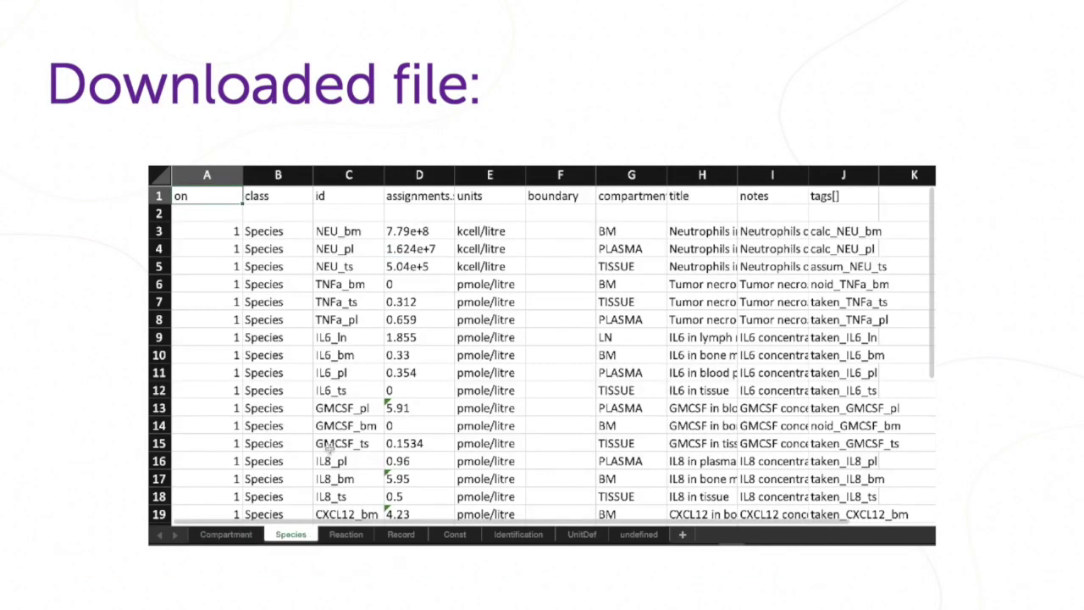
{"action": "scroll", "coordinate": [331, 449], "scroll_direction": "down", "scroll_amount": 1}
{"action": "left_click_drag", "start_coordinate": [337, 310], "coordinate": [376, 501]}
{"action": "left_click", "coordinate": [348, 535]}
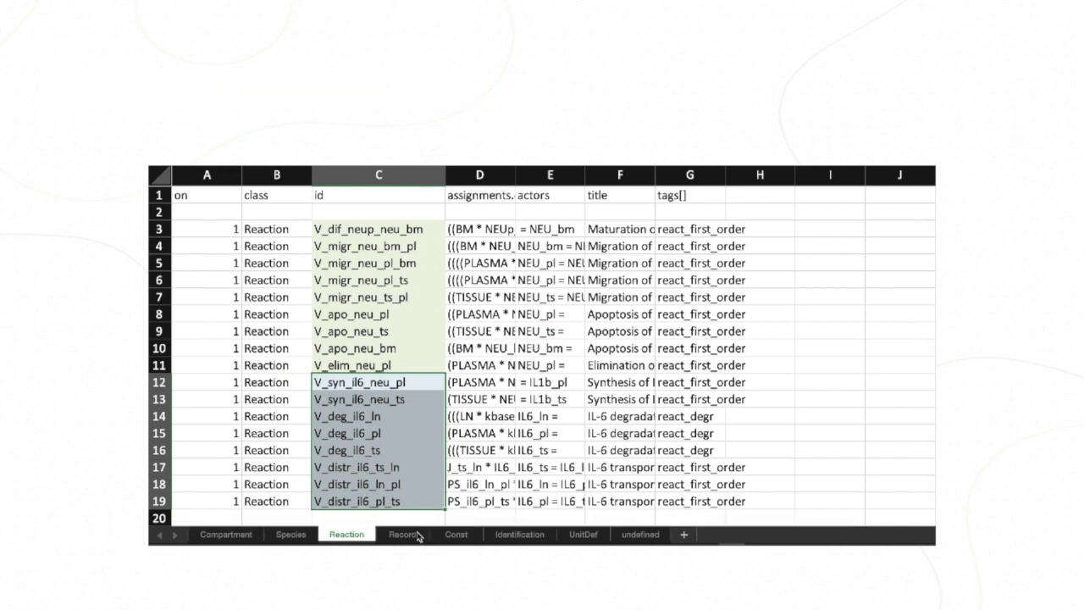